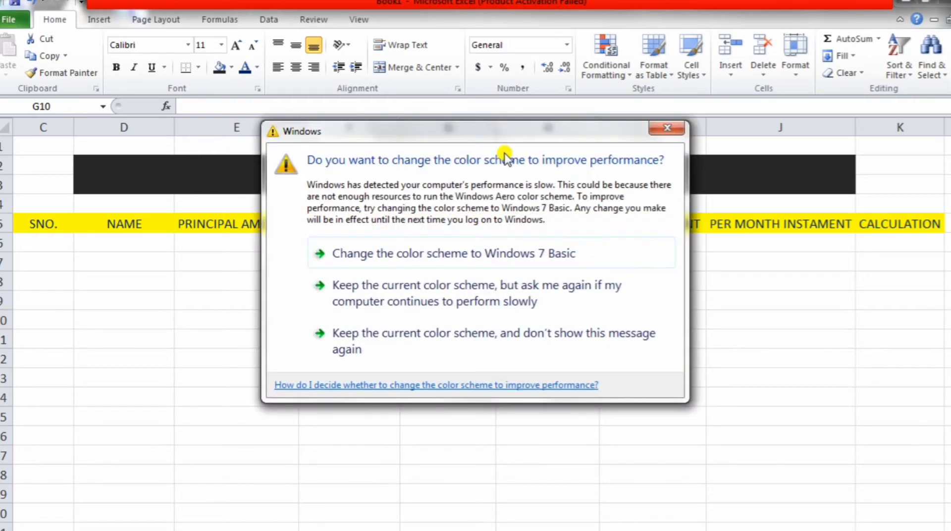
# Step: Dismiss the Windows colour-scheme warning covering the worksheet
pyautogui.click(671, 126)
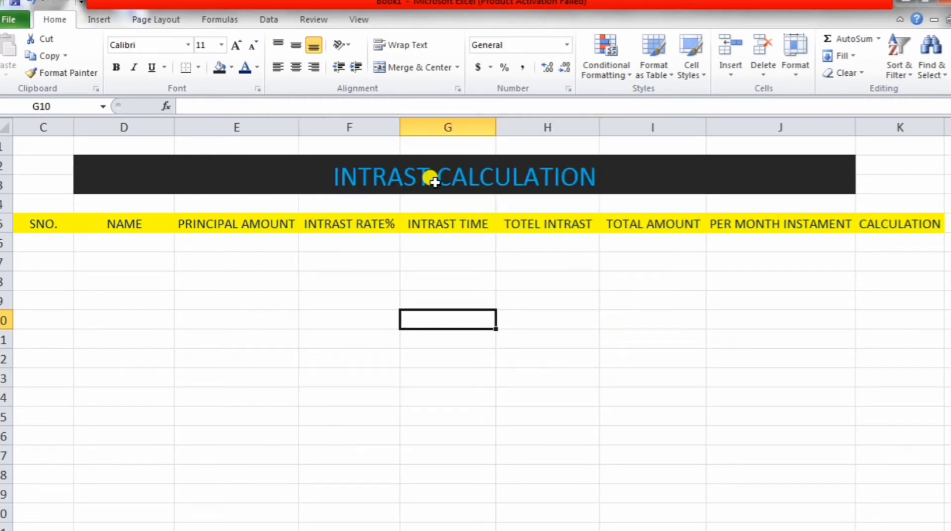
# Step: Change 'INTRAST' to 'INTREST' in both the title banner and the rate% column header
pyautogui.doubleClick(417, 175)
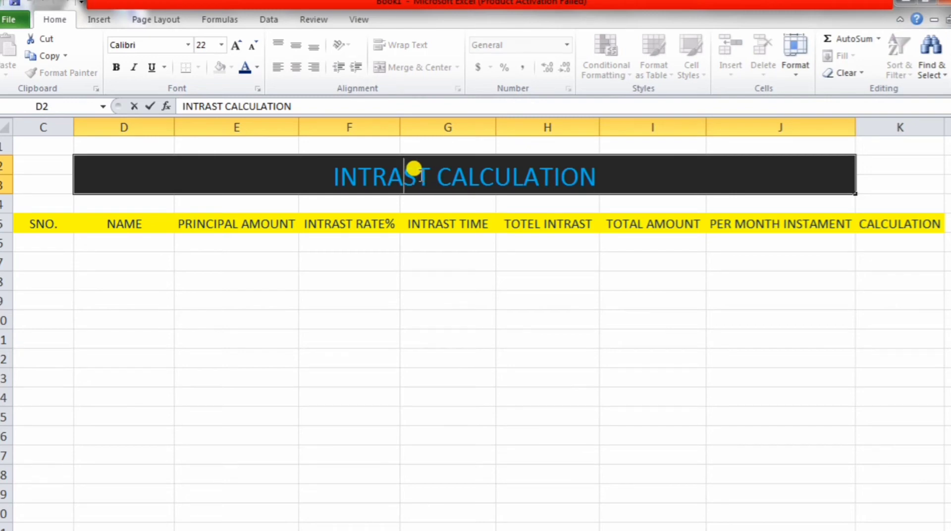
pyautogui.press('BackSpace')
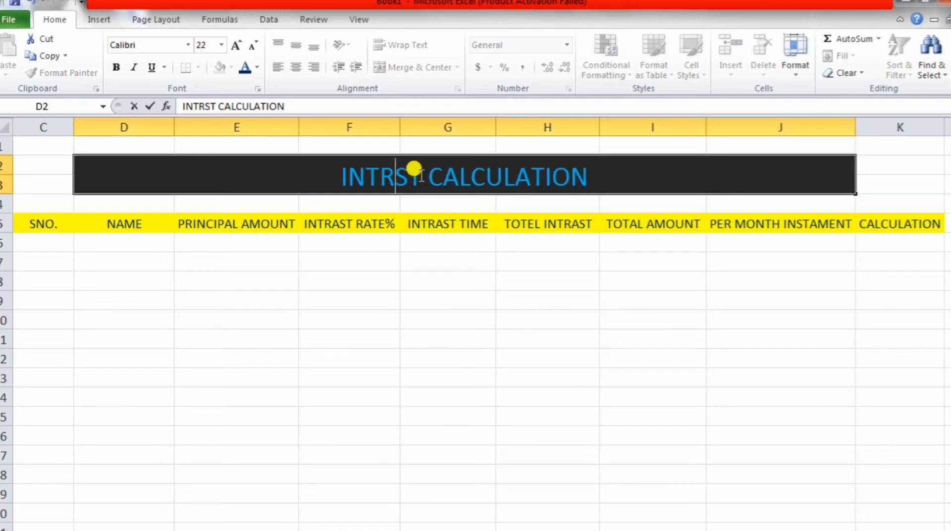
pyautogui.write('E')
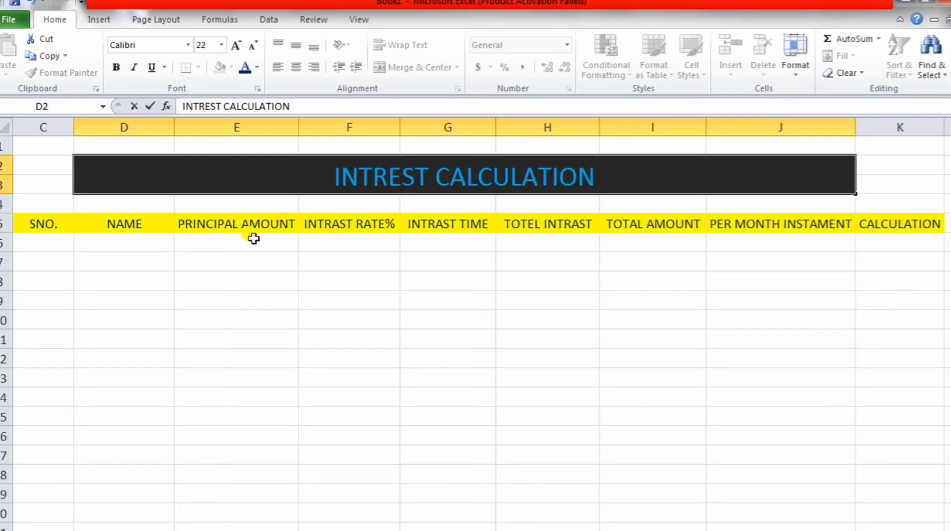
pyautogui.click(336, 220)
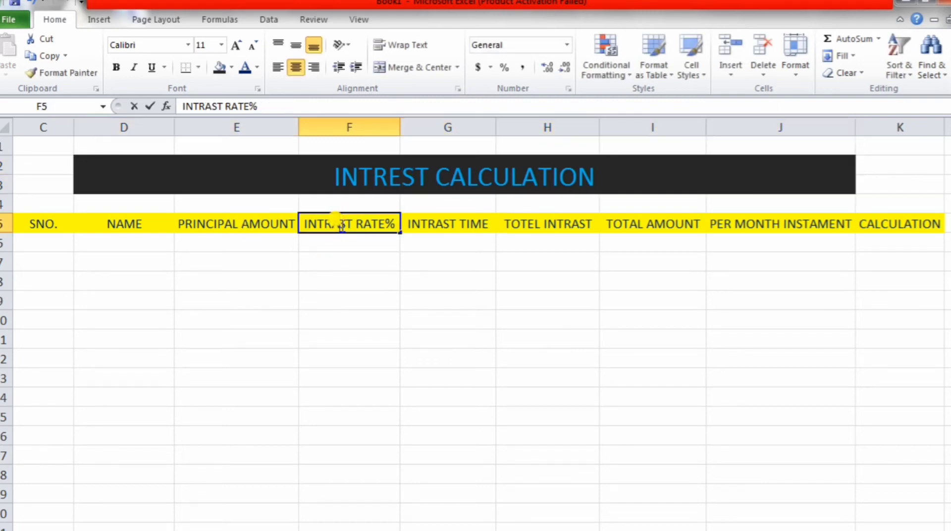
pyautogui.press('BackSpace')
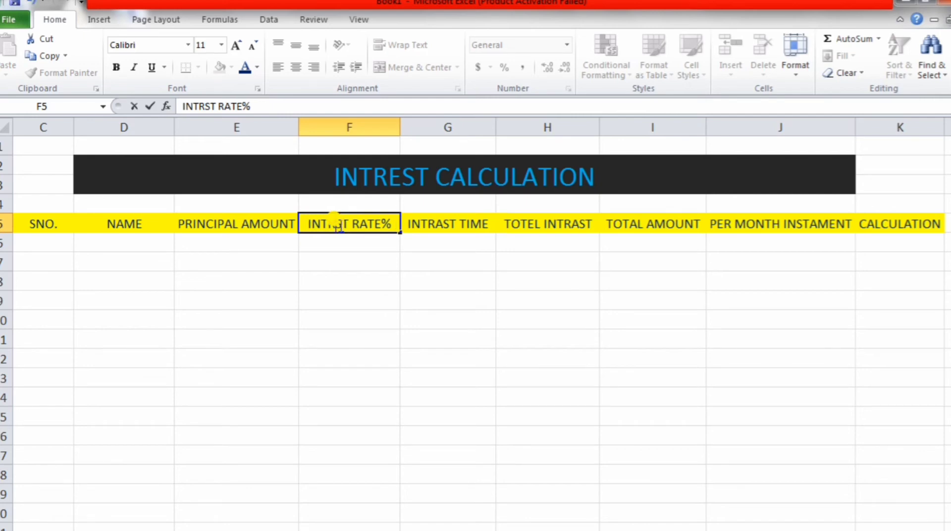
pyautogui.write('E')
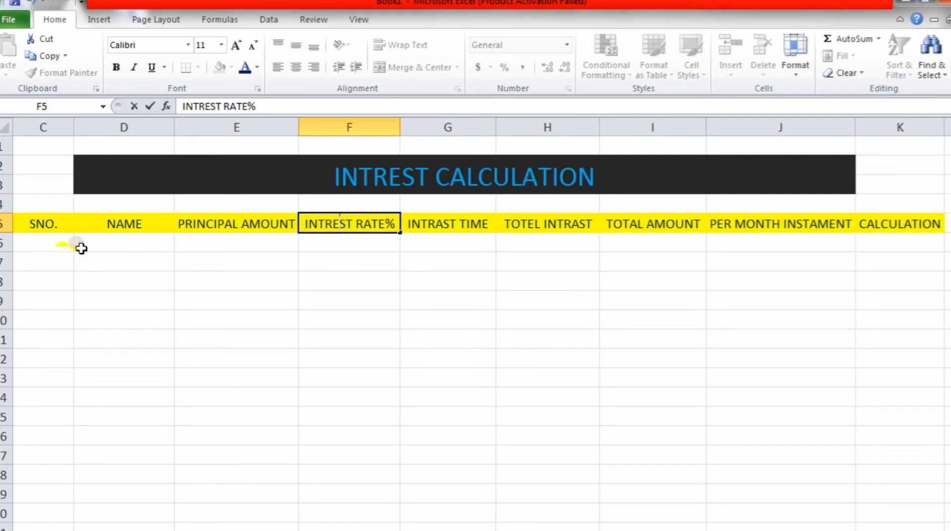
# Step: Enter 1 in C6 and fill it down to C11 as a 1–6 series
pyautogui.click(44, 243)
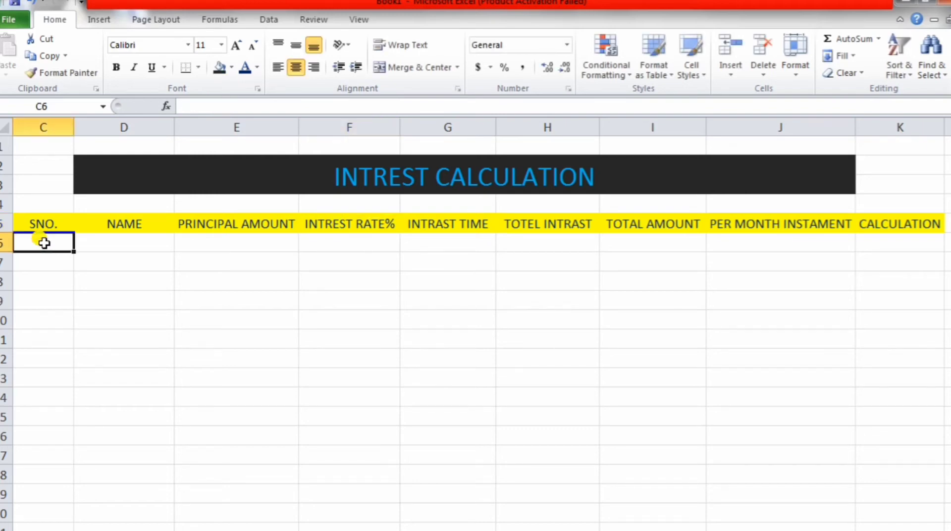
pyautogui.write('1')
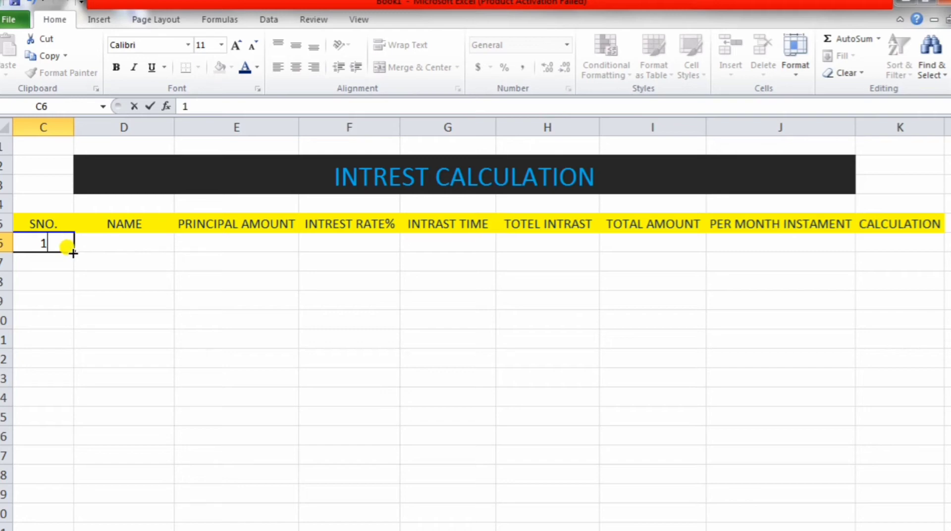
pyautogui.click(73, 252)
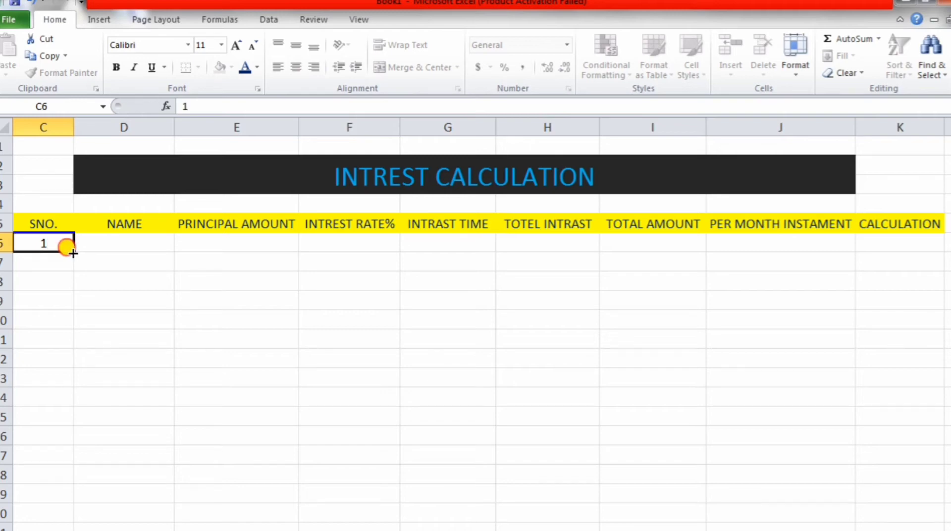
pyautogui.moveTo(73, 252); pyautogui.dragTo(73, 323)
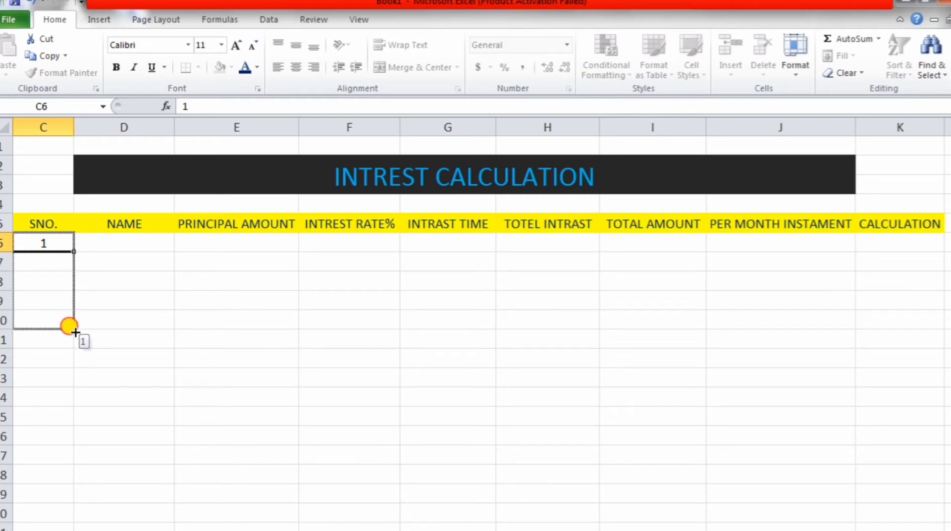
pyautogui.moveTo(73, 323); pyautogui.dragTo(75, 341)
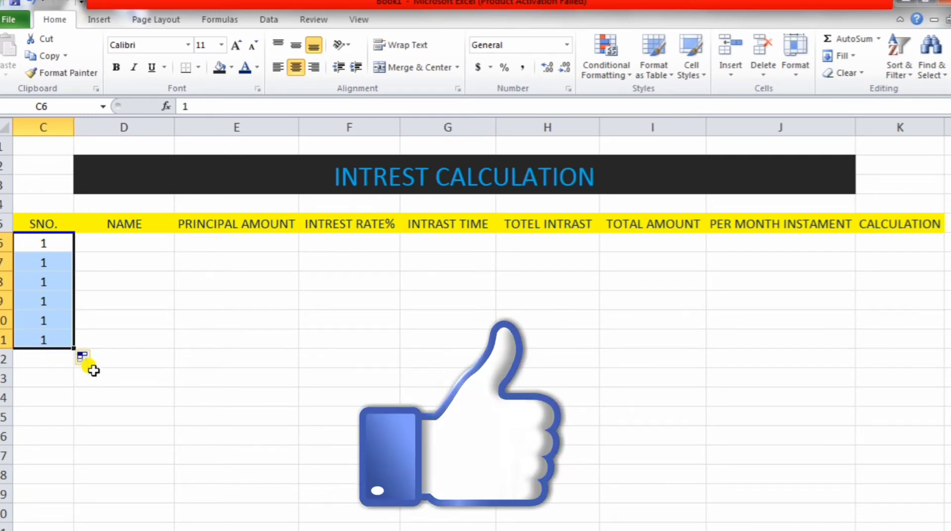
pyautogui.click(96, 357)
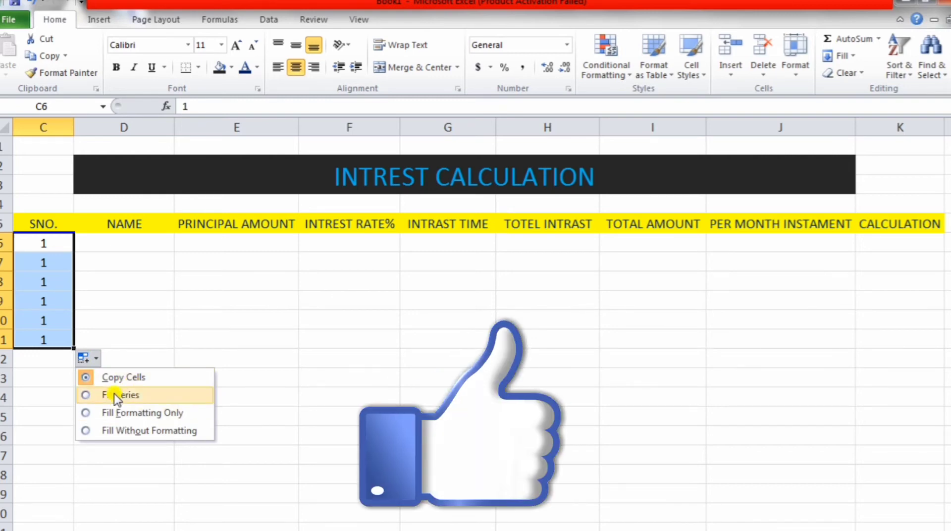
pyautogui.click(129, 396)
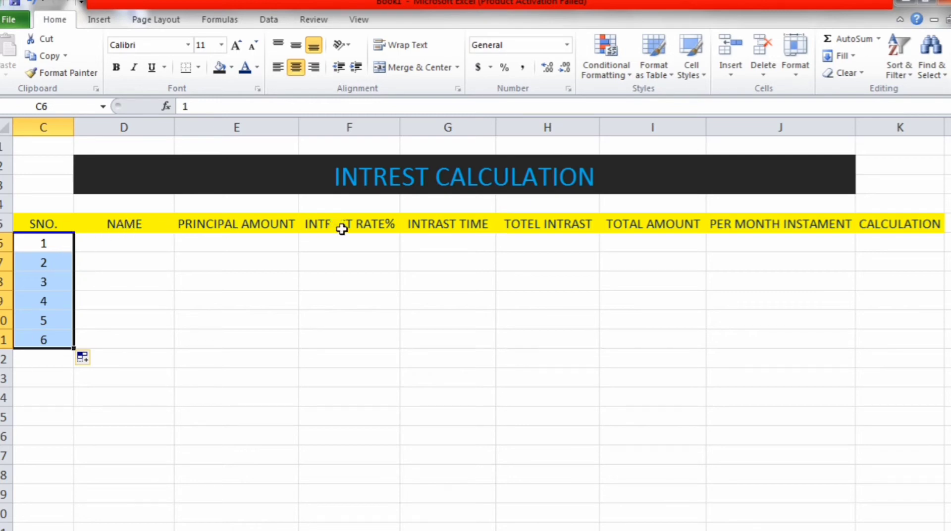
pyautogui.click(133, 242)
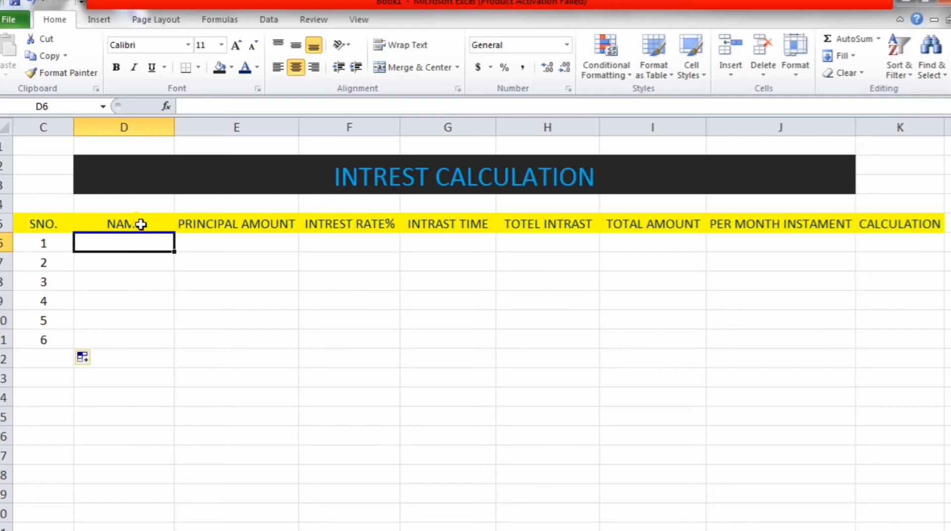
pyautogui.click(233, 226)
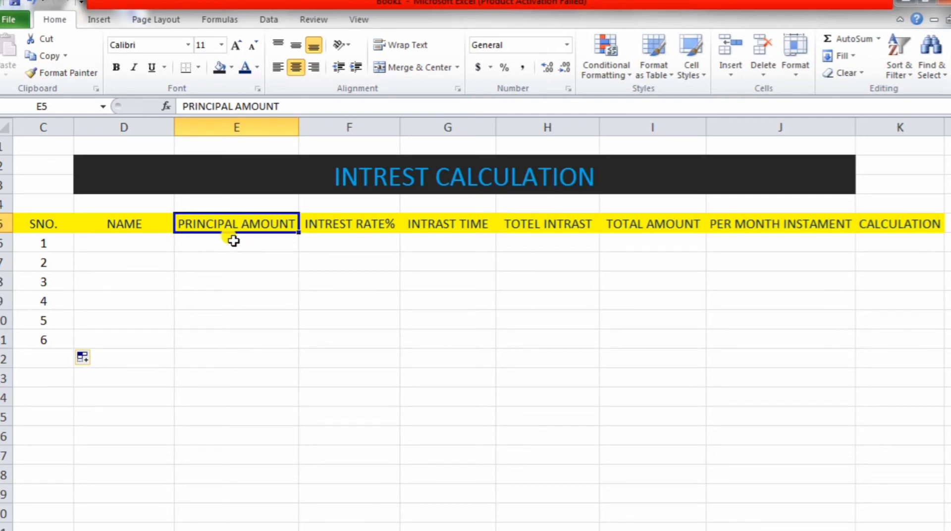
pyautogui.click(332, 224)
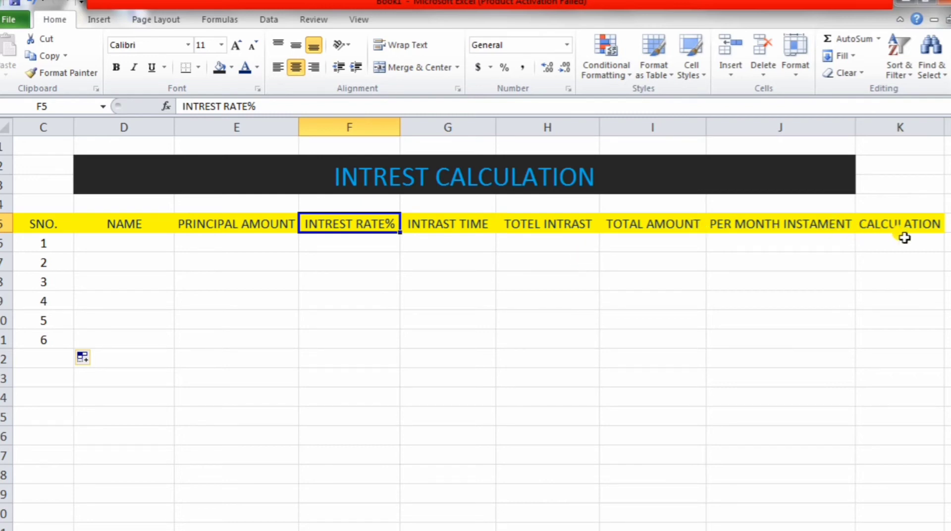
pyautogui.click(113, 247)
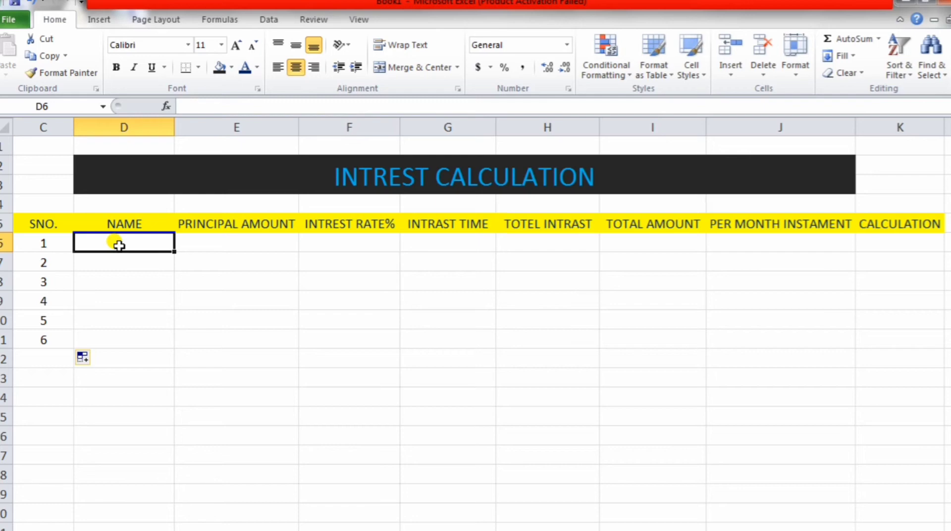
# Step: Enter the first borrower's name, principal 55000, rate 4 and time 6 across row 6
pyautogui.write('SYA')
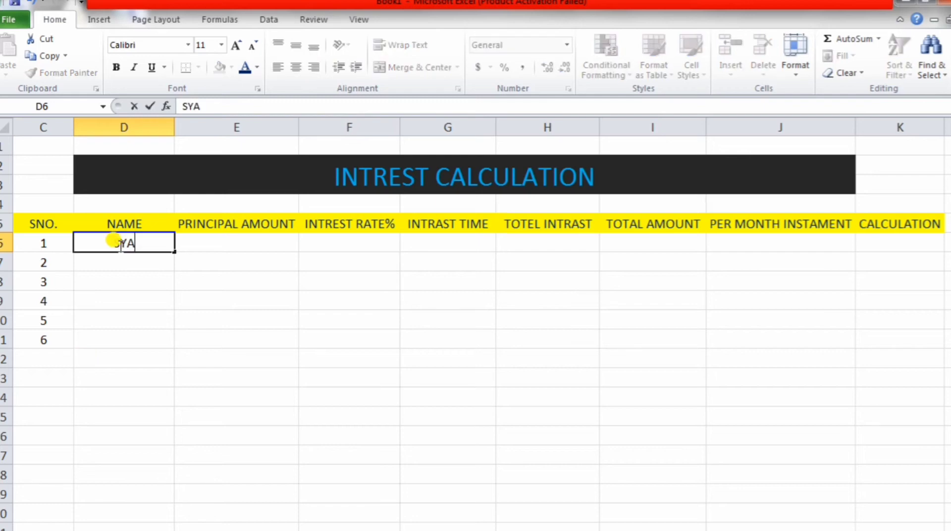
pyautogui.write('M')
pyautogui.write(' SING')
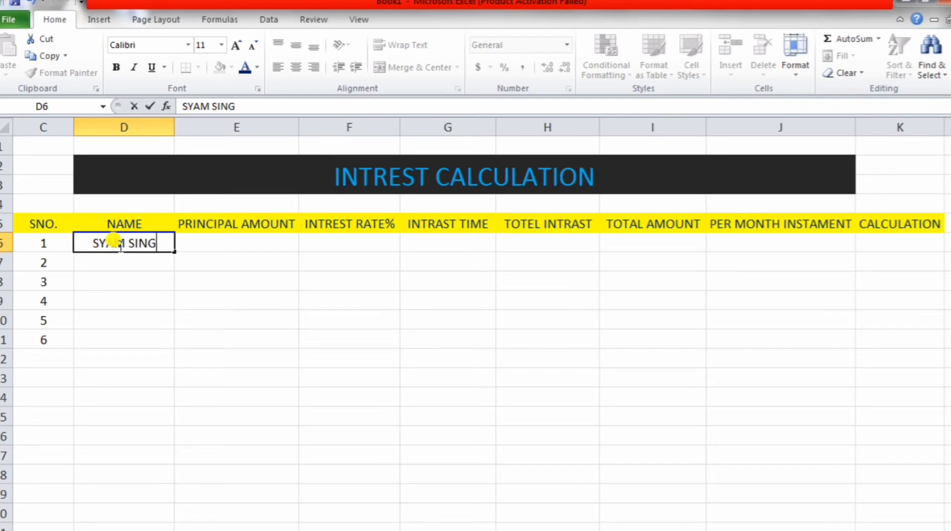
pyautogui.write('H')
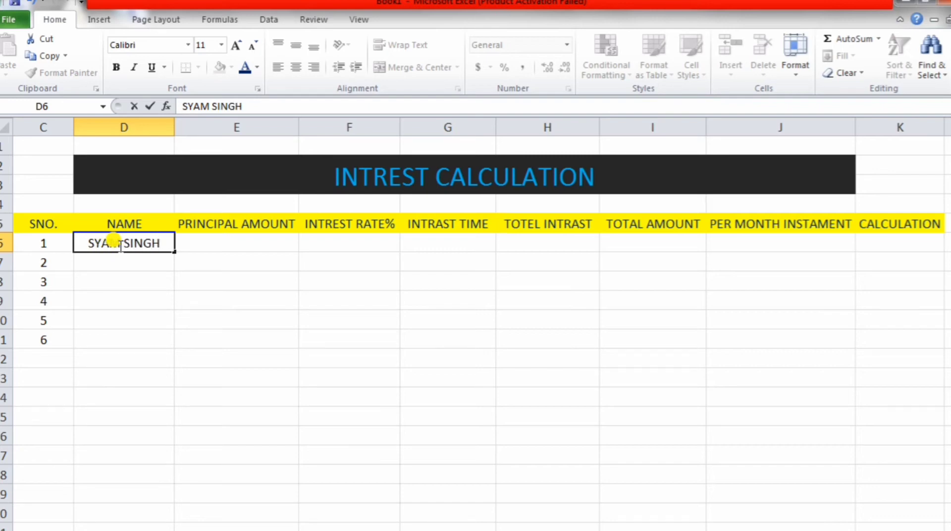
pyautogui.press('Tab')
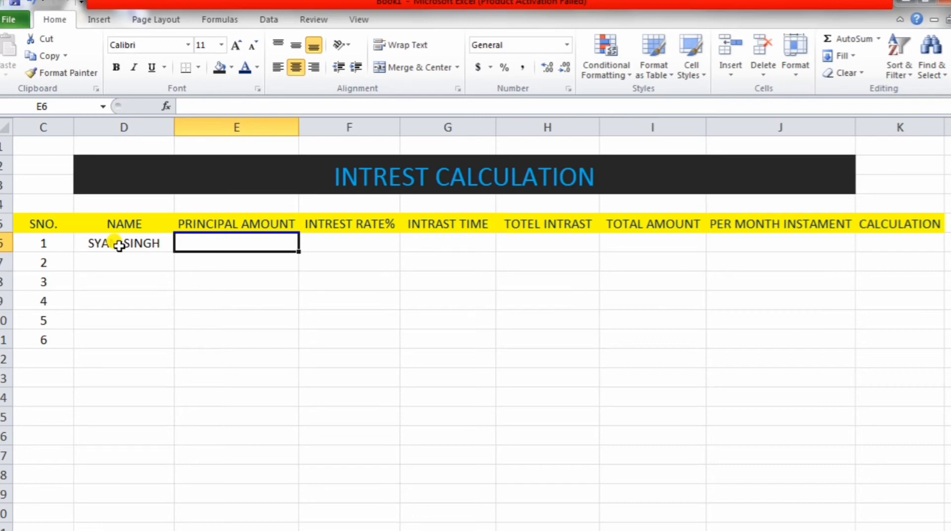
pyautogui.write('55')
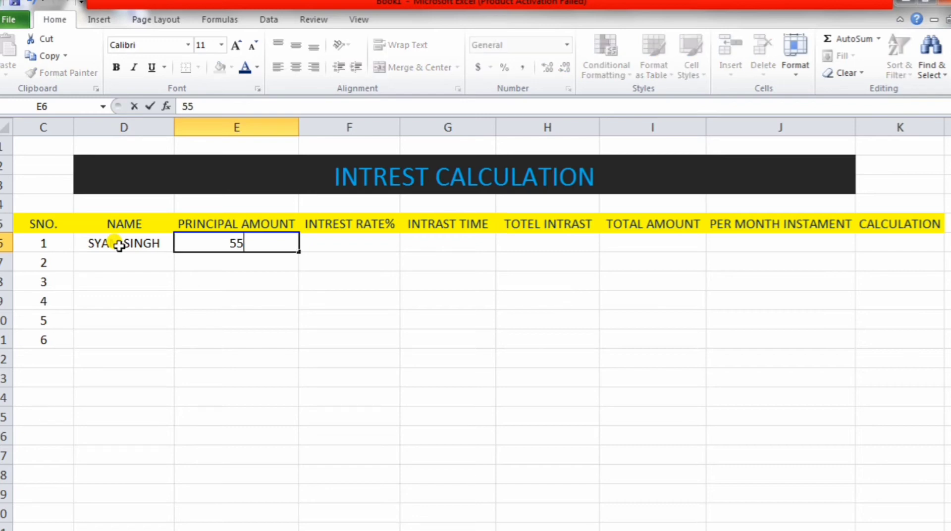
pyautogui.write('000')
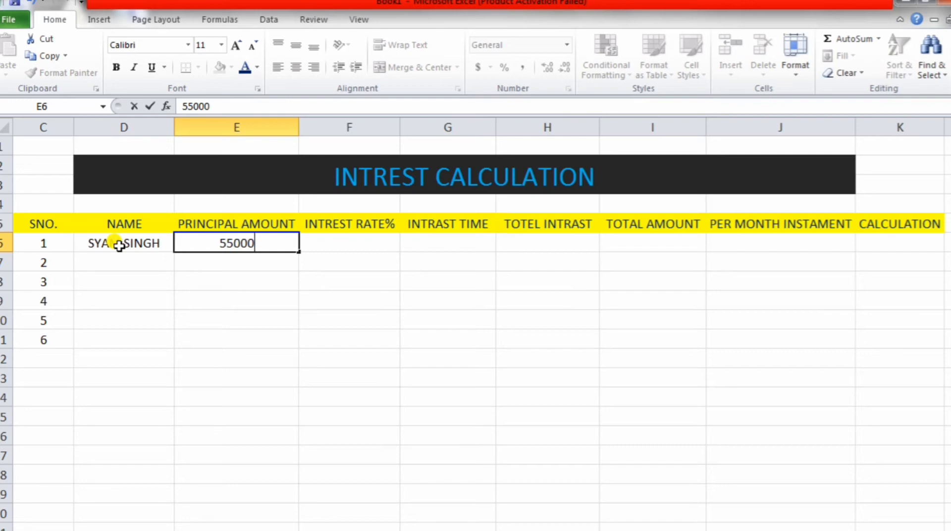
pyautogui.press('Tab')
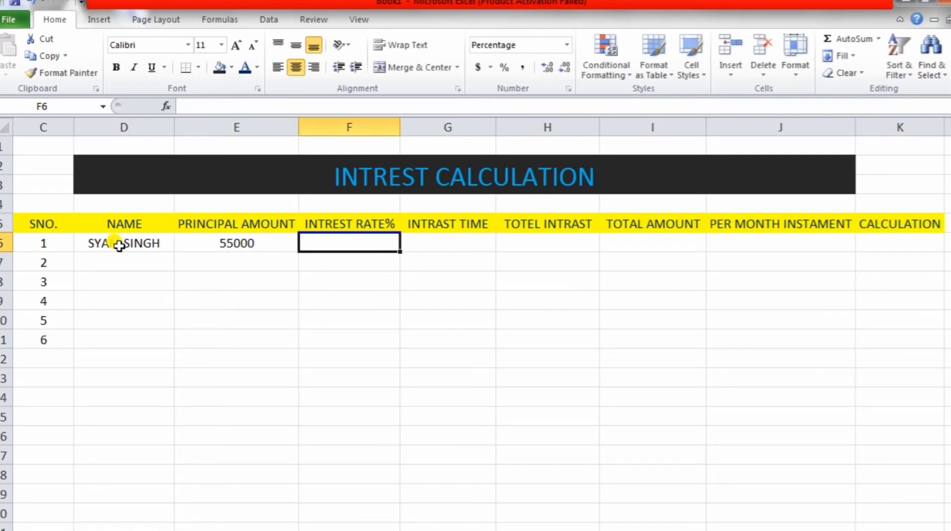
pyautogui.write('4')
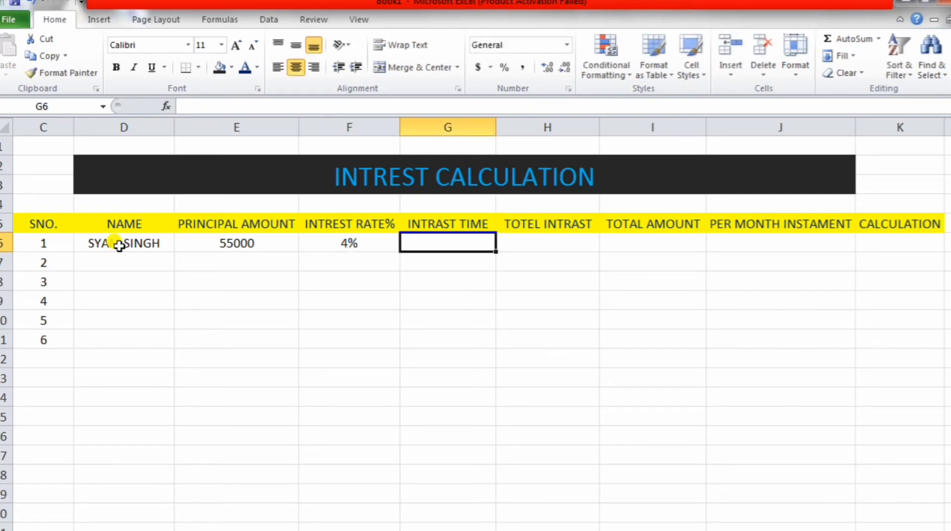
pyautogui.write('6')
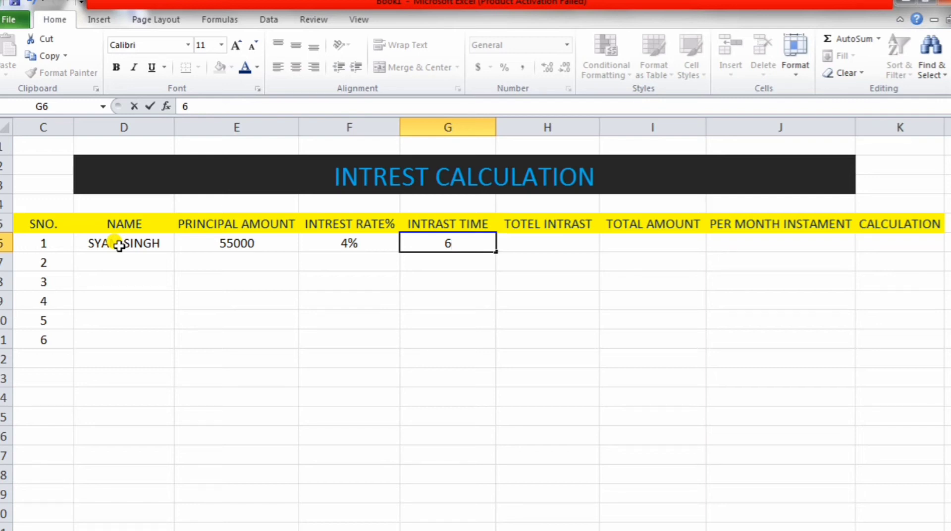
pyautogui.press('Tab')
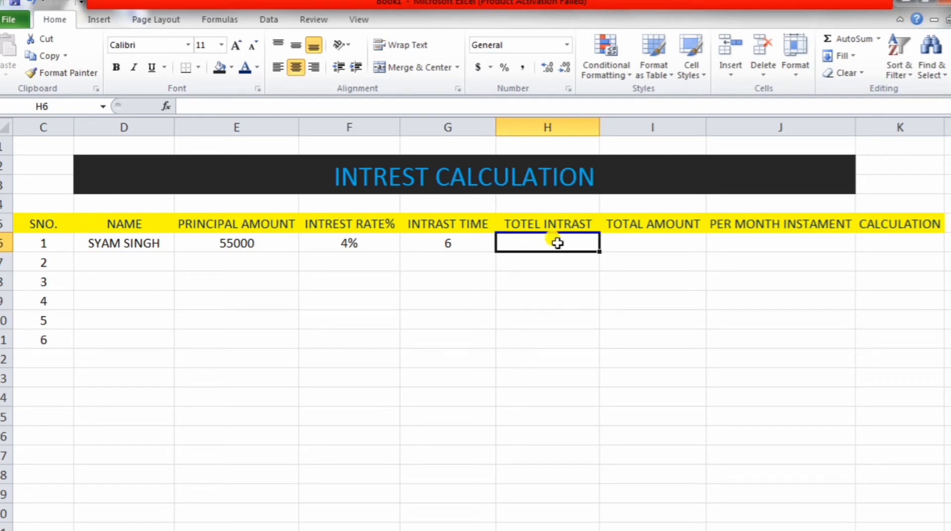
# Step: Enter =(E6*F6*G6) in H6 so the total interest shows 13200
pyautogui.click(550, 242)
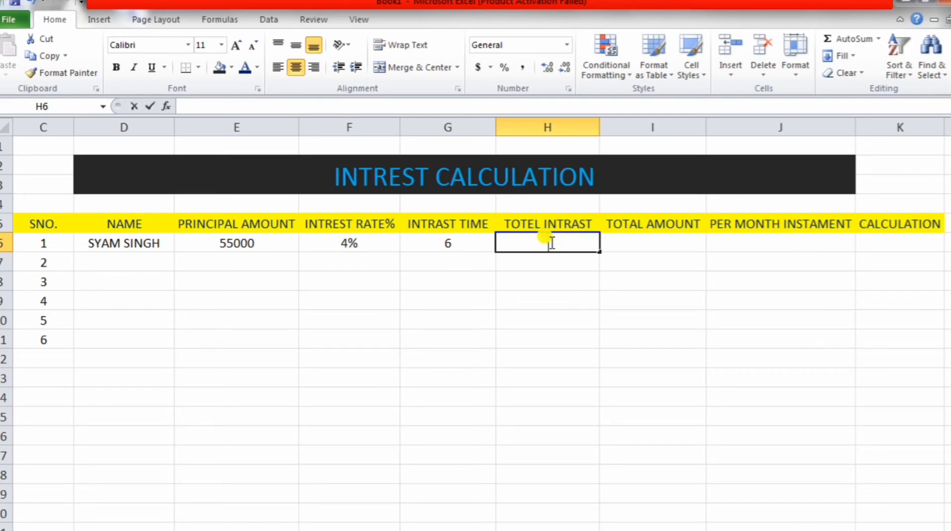
pyautogui.doubleClick(545, 241)
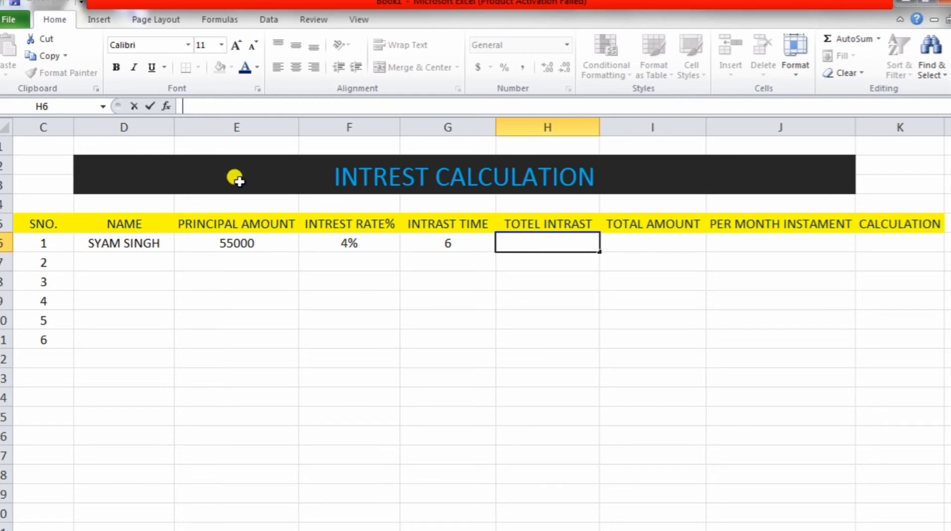
pyautogui.write('=')
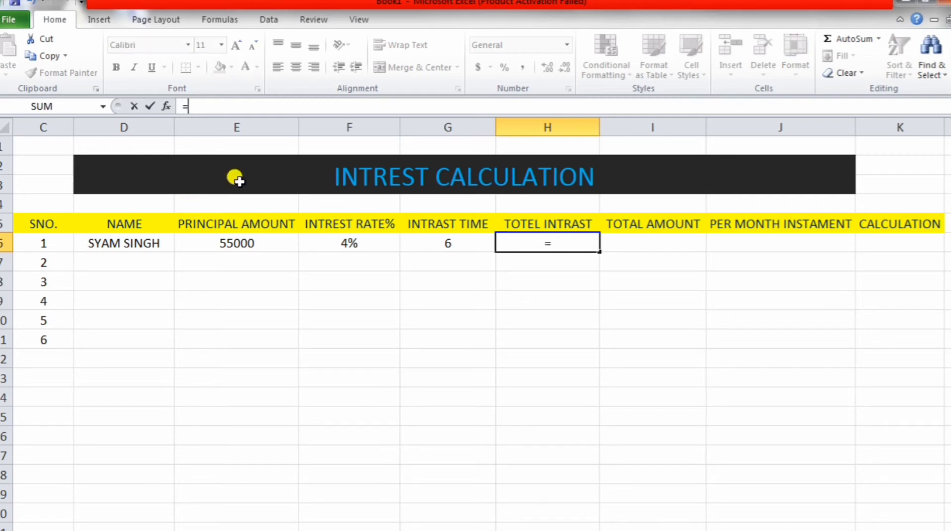
pyautogui.write('(')
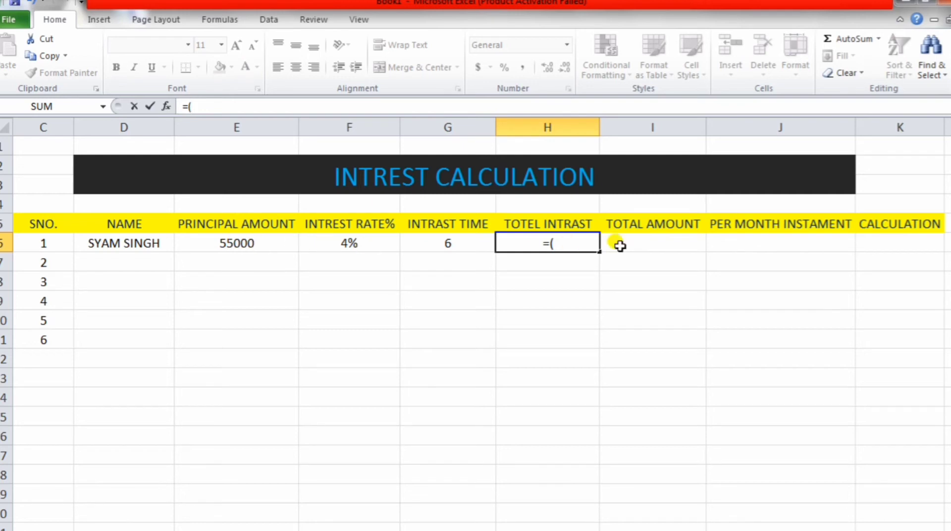
pyautogui.click(247, 250)
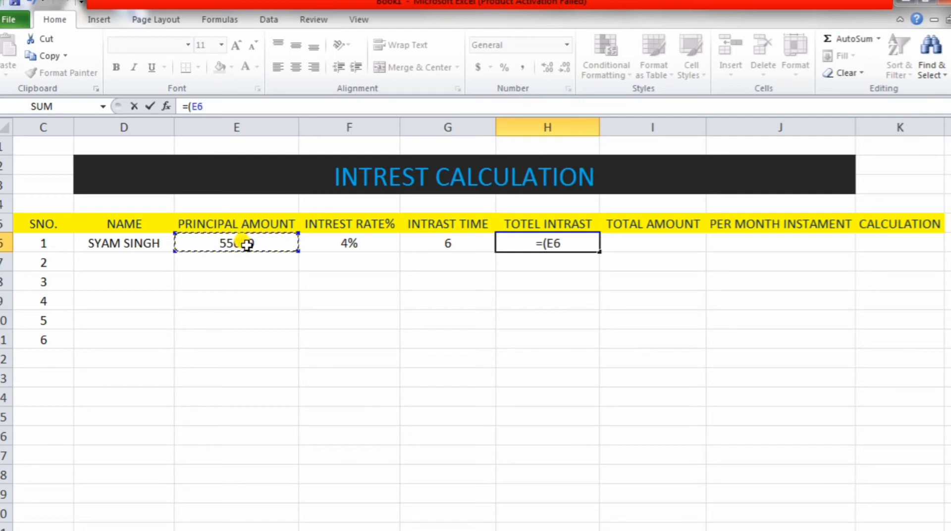
pyautogui.write('*')
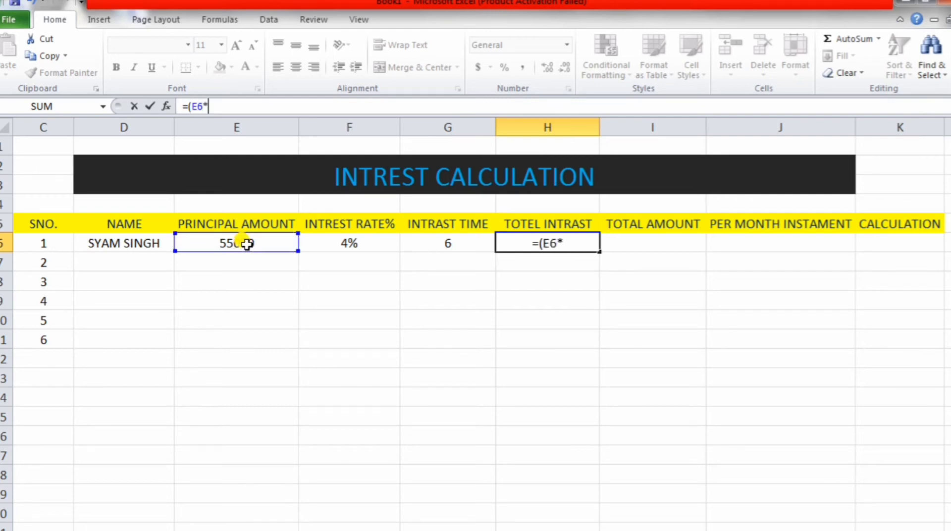
pyautogui.click(361, 243)
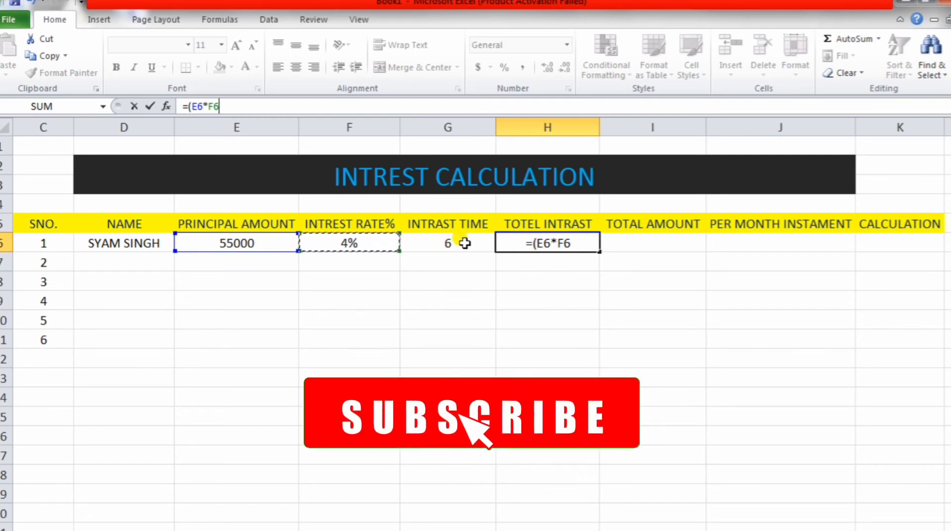
pyautogui.write('*')
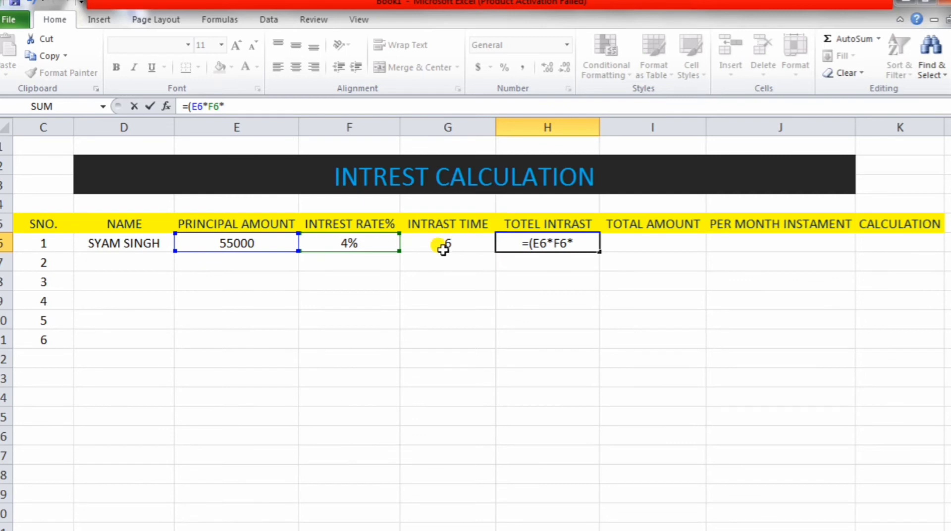
pyautogui.click(436, 243)
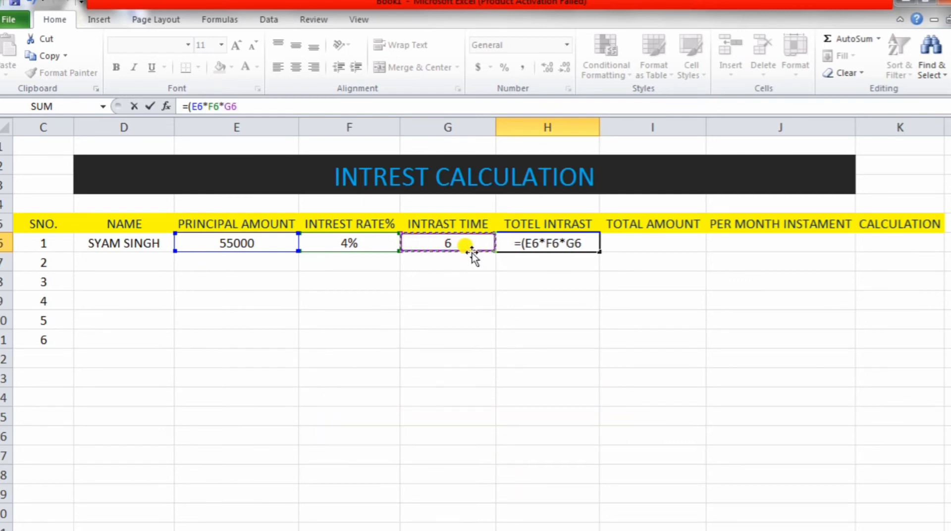
pyautogui.write(')')
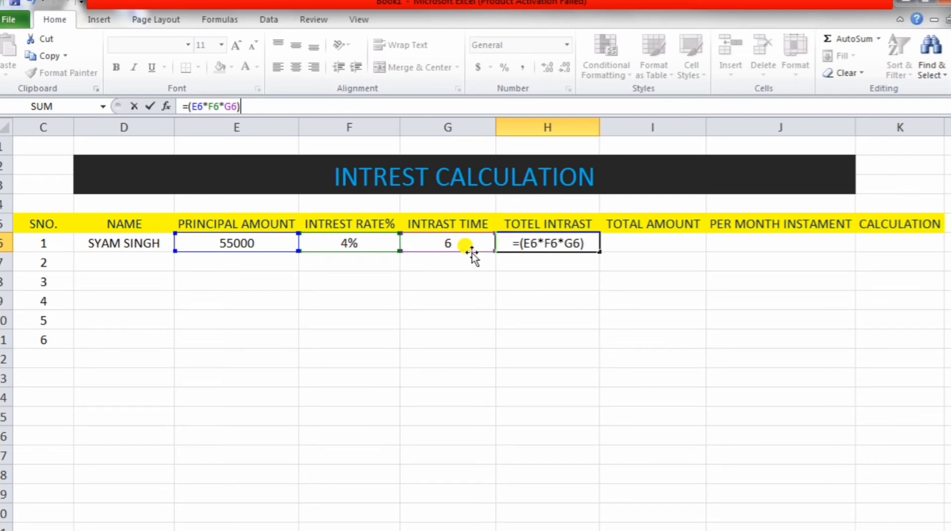
pyautogui.press('Return')
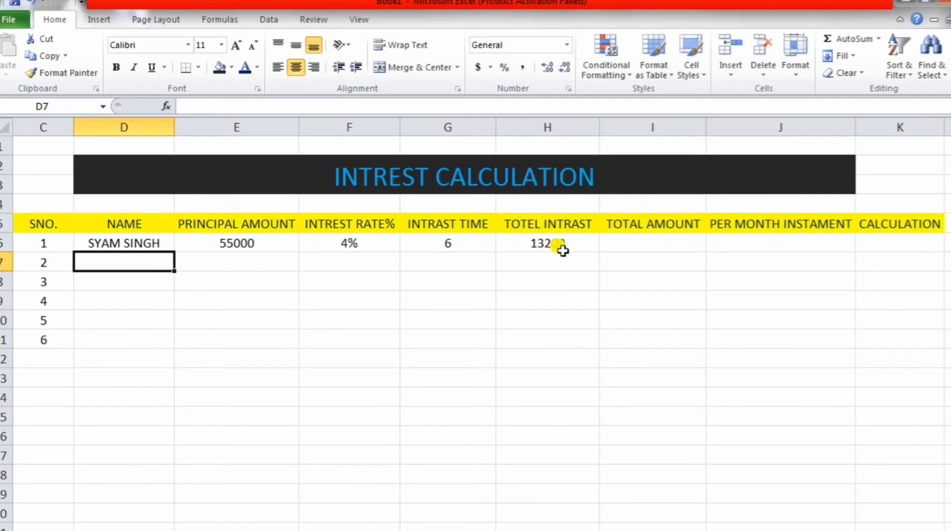
# Step: Enter =(E6+H6) in I6, giving a total amount of 68200
pyautogui.click(649, 244)
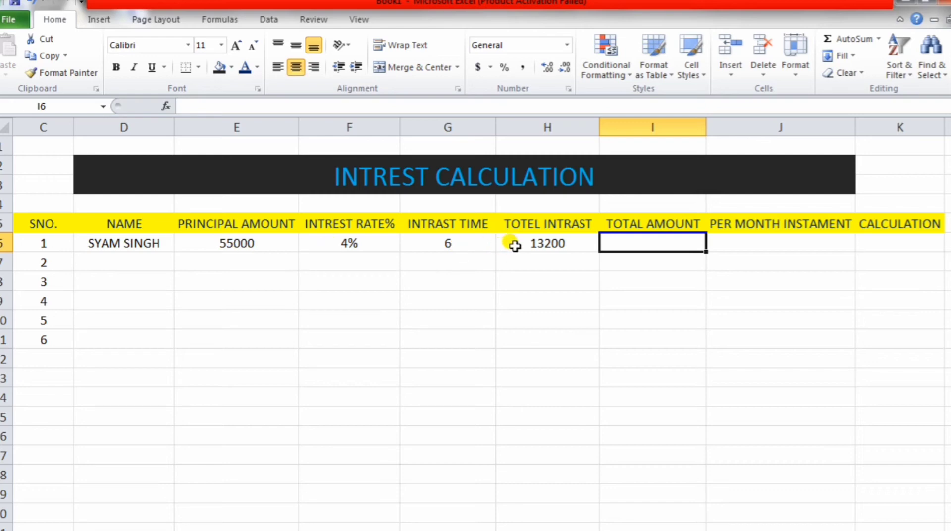
pyautogui.doubleClick(620, 242)
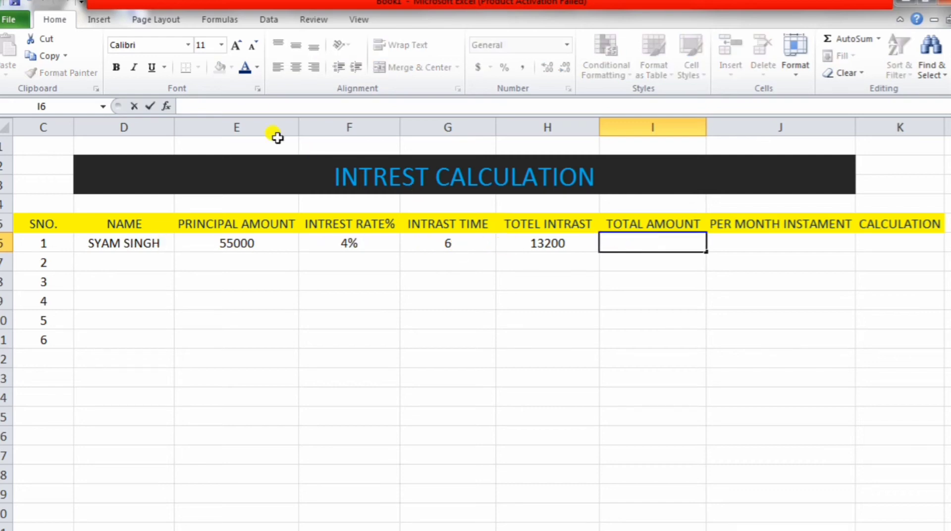
pyautogui.click(255, 105)
pyautogui.write('=(')
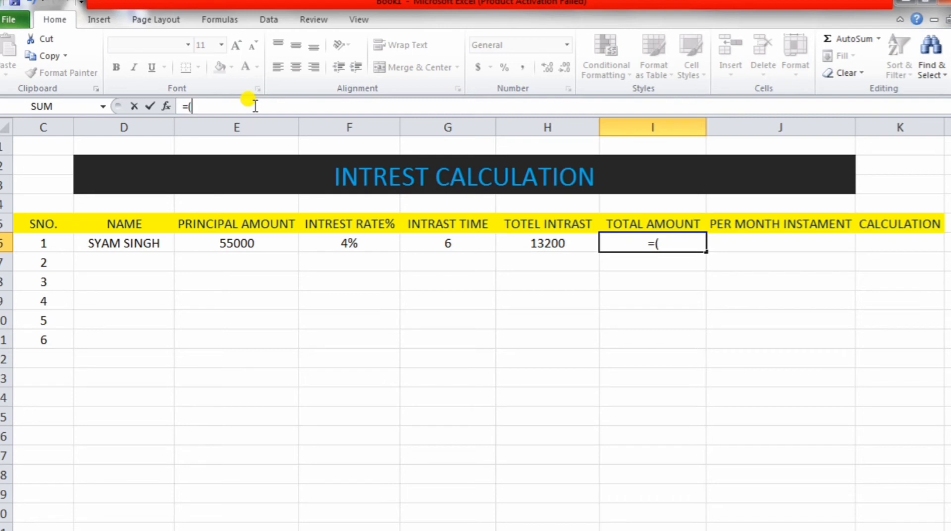
pyautogui.click(265, 249)
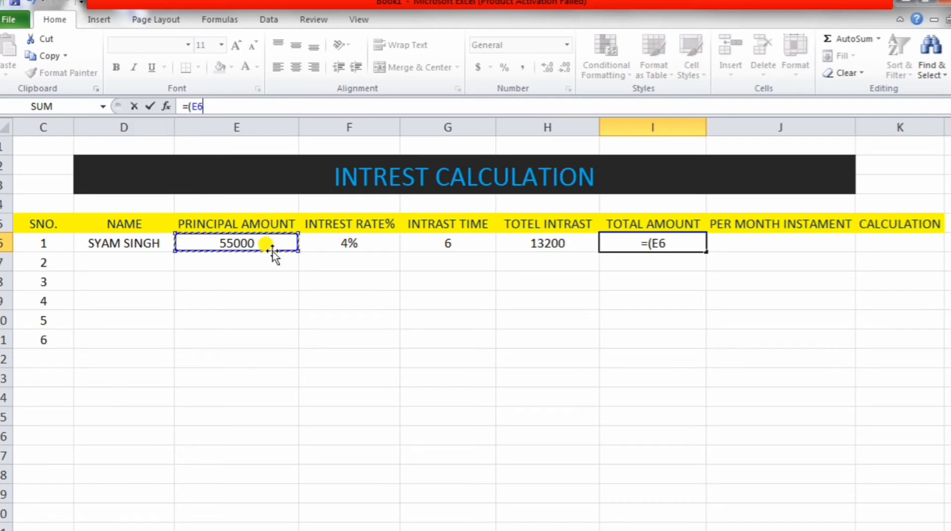
pyautogui.write('+')
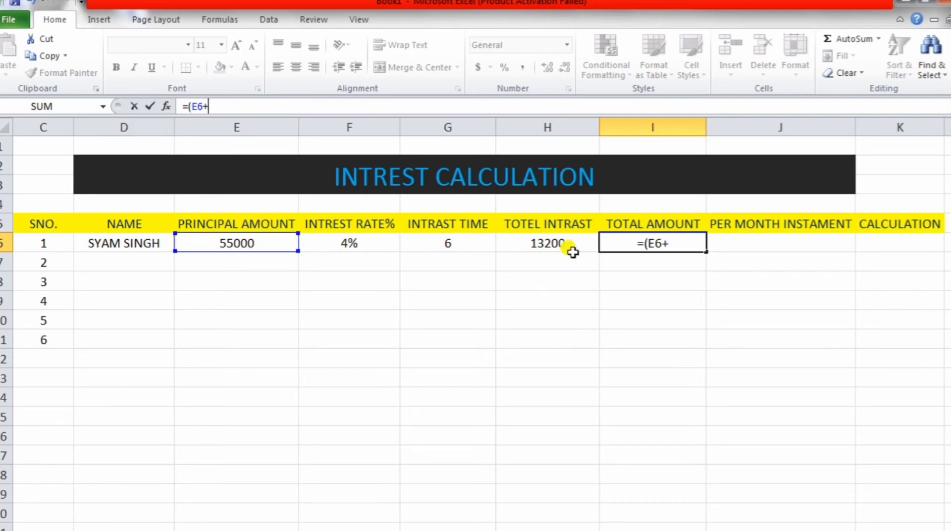
pyautogui.click(564, 245)
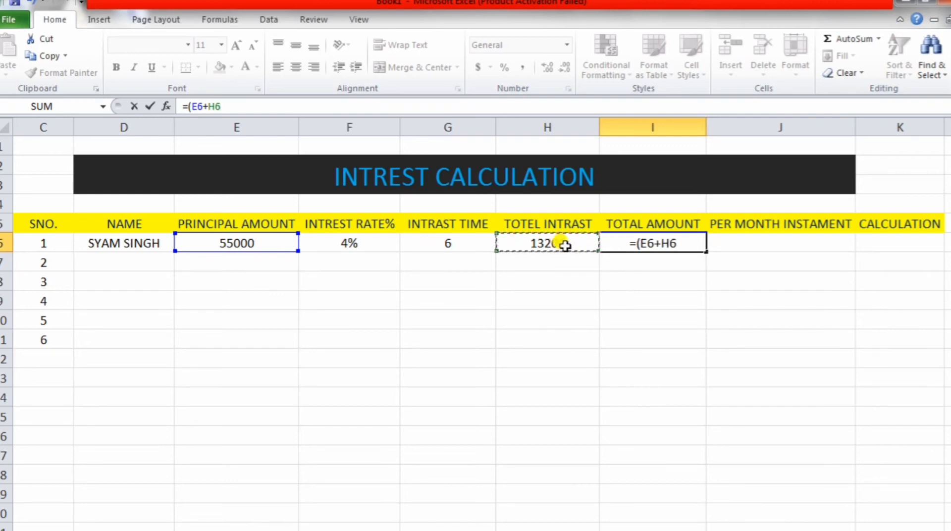
pyautogui.write(')')
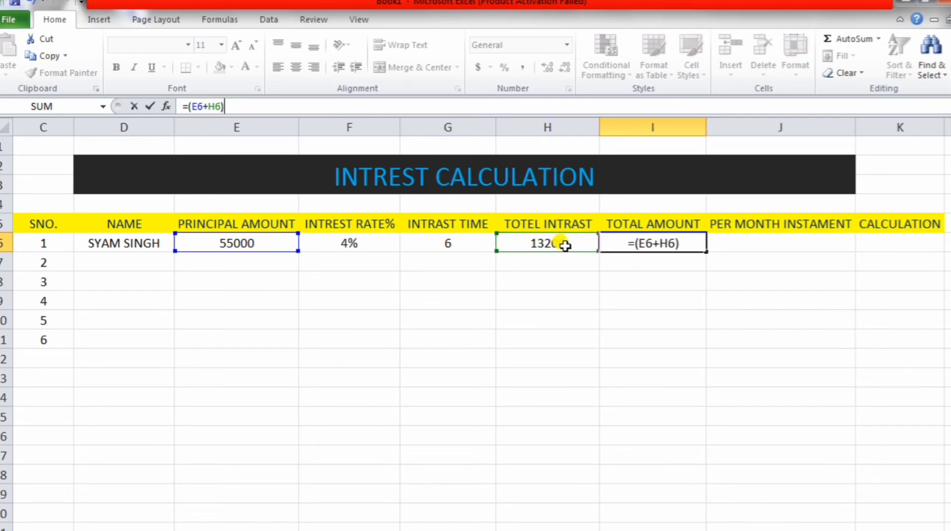
pyautogui.press('Return')
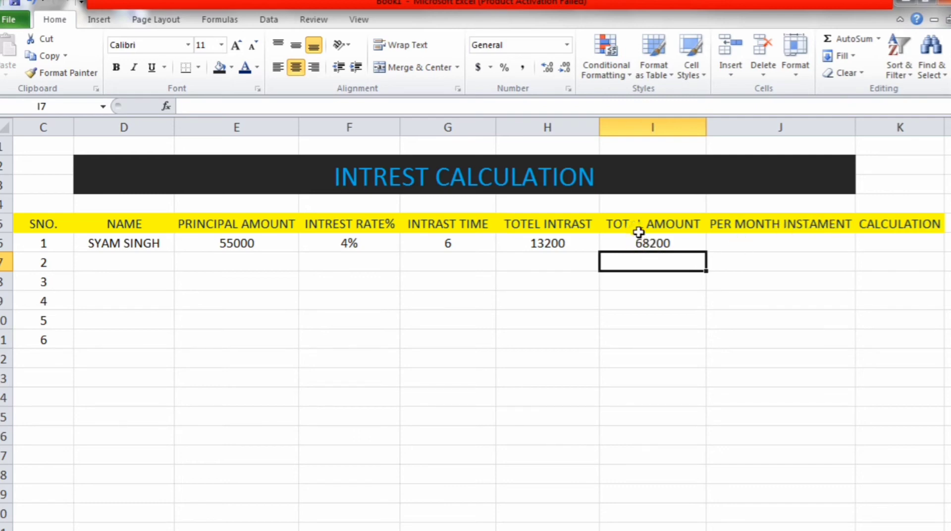
# Step: Enter =(I6/G6) in J6, giving a monthly instalment of 11366.66667
pyautogui.click(693, 253)
pyautogui.doubleClick(745, 241)
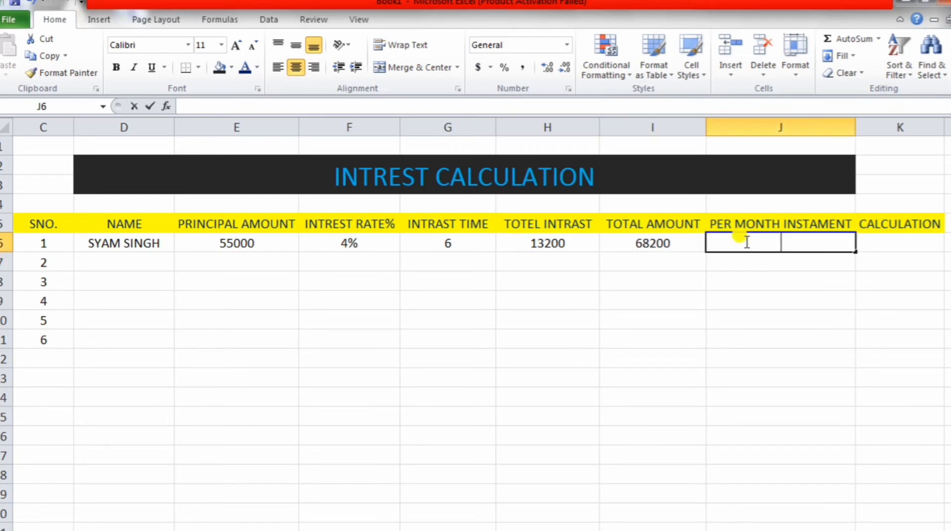
pyautogui.click(255, 104)
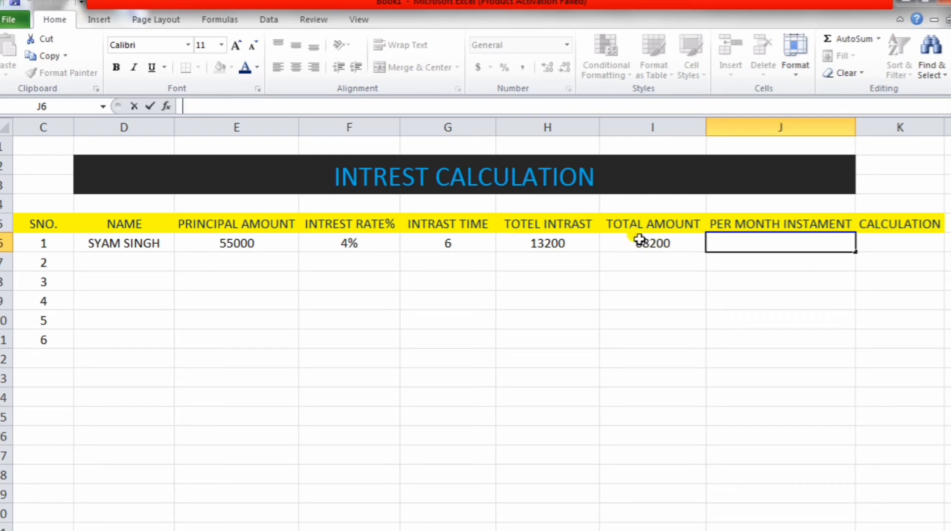
pyautogui.write('=')
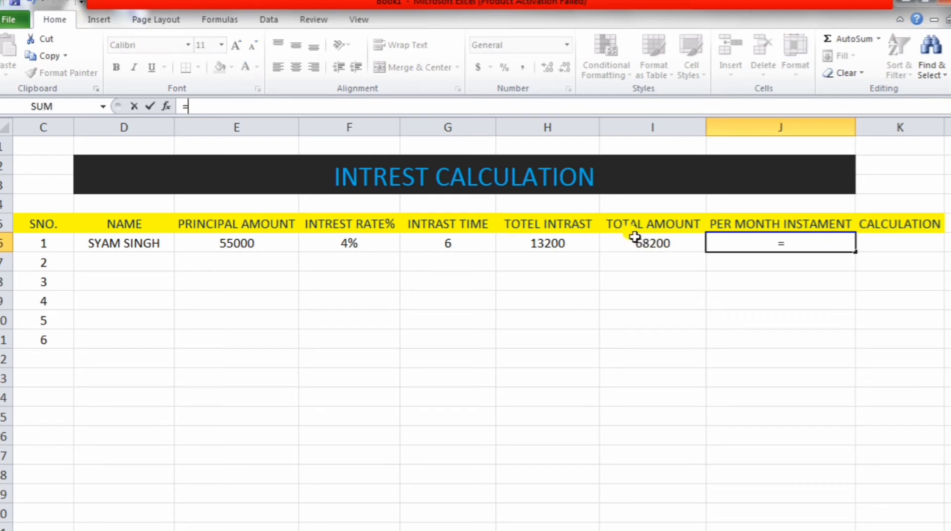
pyautogui.write('(')
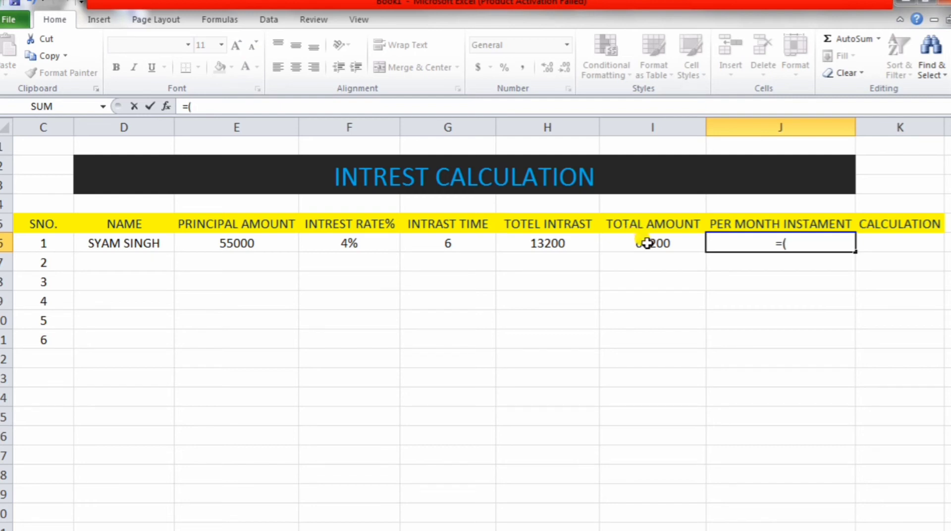
pyautogui.click(646, 242)
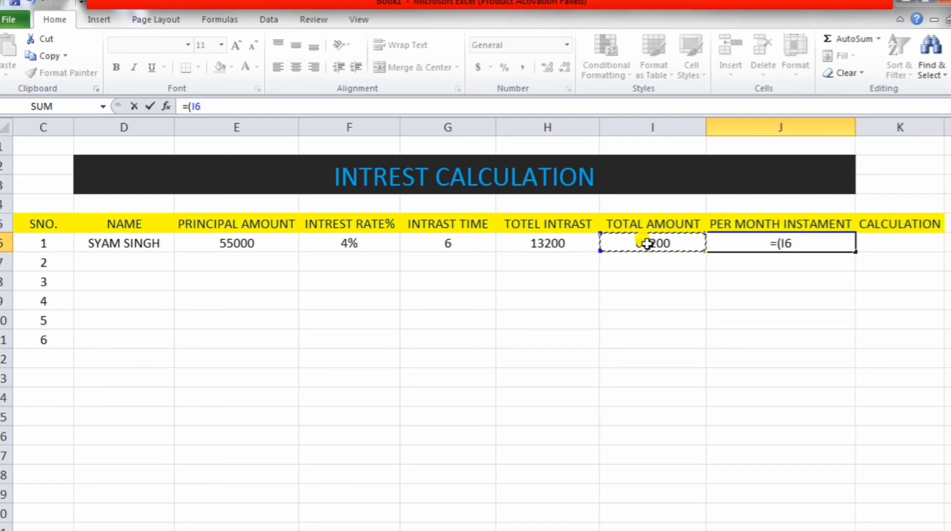
pyautogui.write('/')
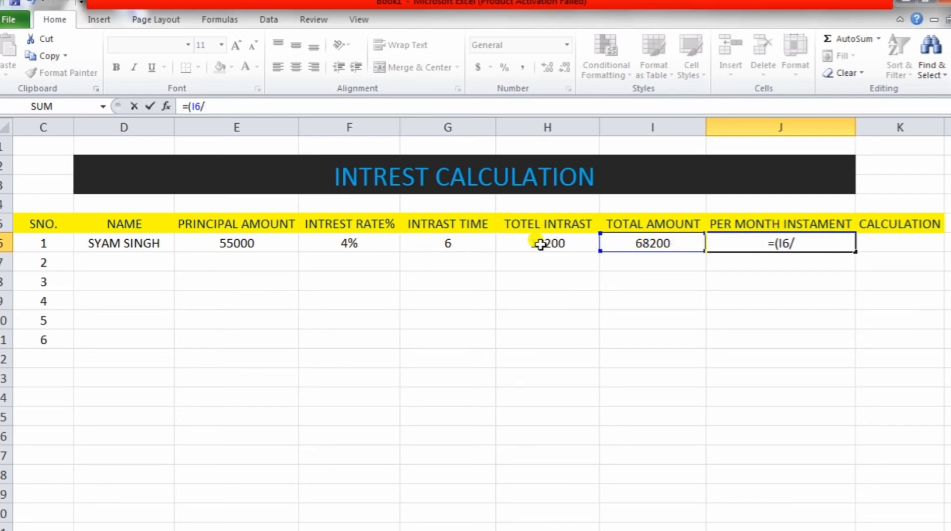
pyautogui.click(456, 244)
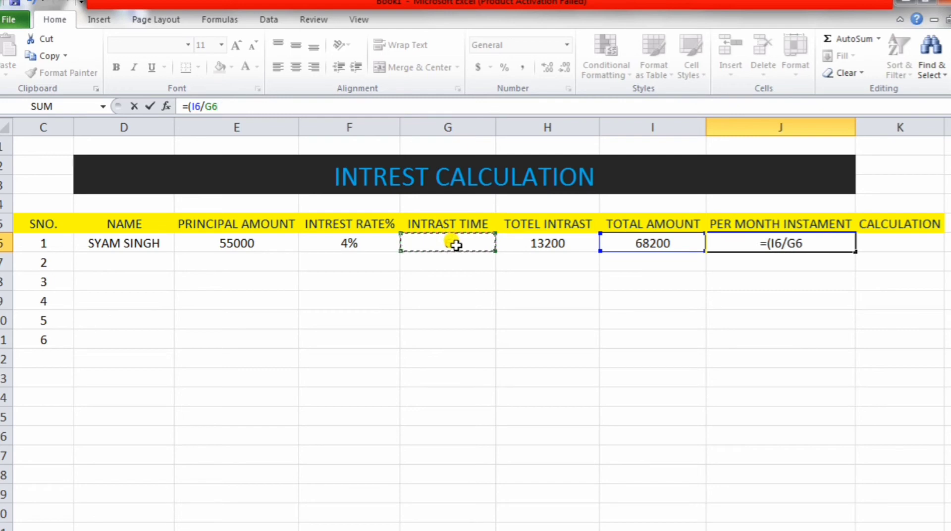
pyautogui.write(')')
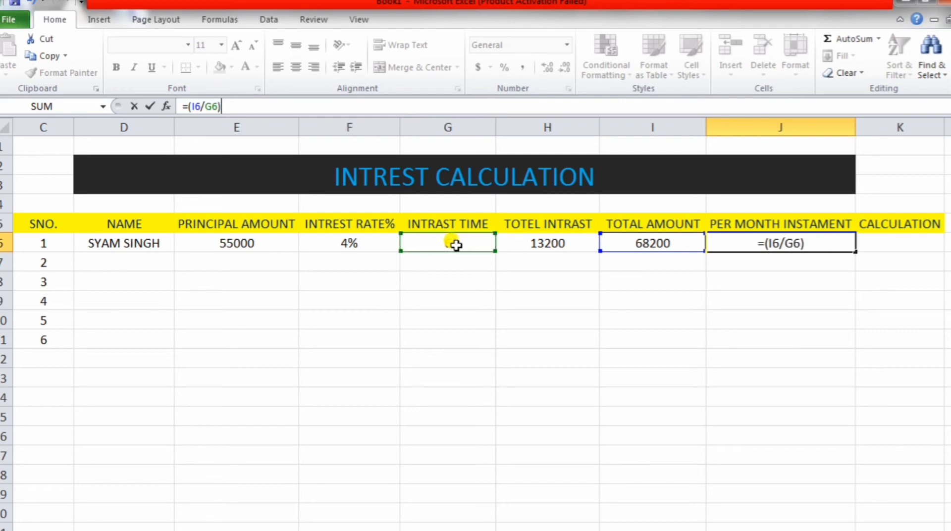
pyautogui.press('Return')
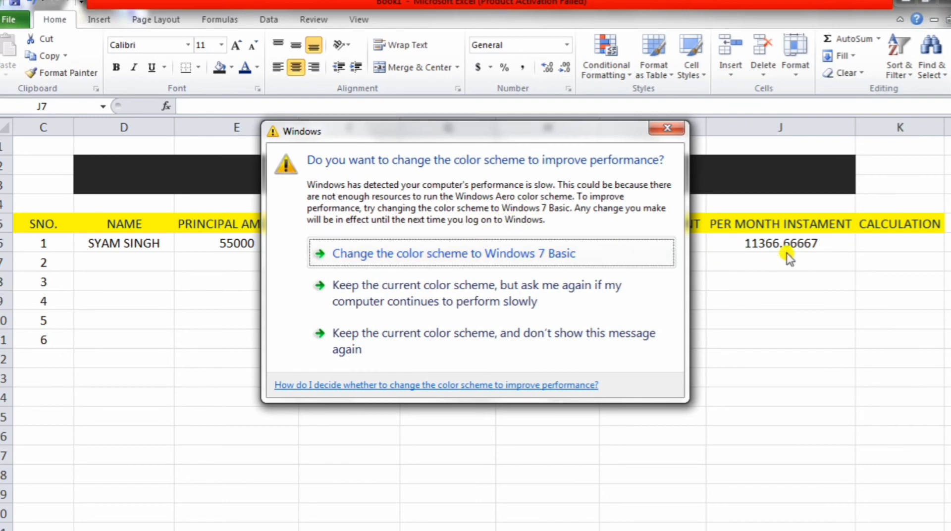
# Step: Enter =(G6*J6) in K6 to show 68200, dismissing the colour-scheme warning before and after
pyautogui.click(666, 130)
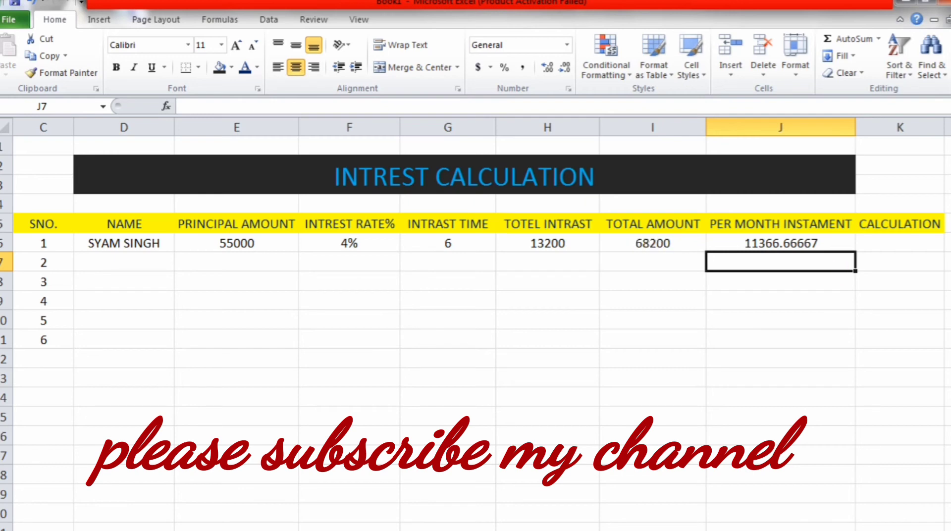
pyautogui.doubleClick(902, 241)
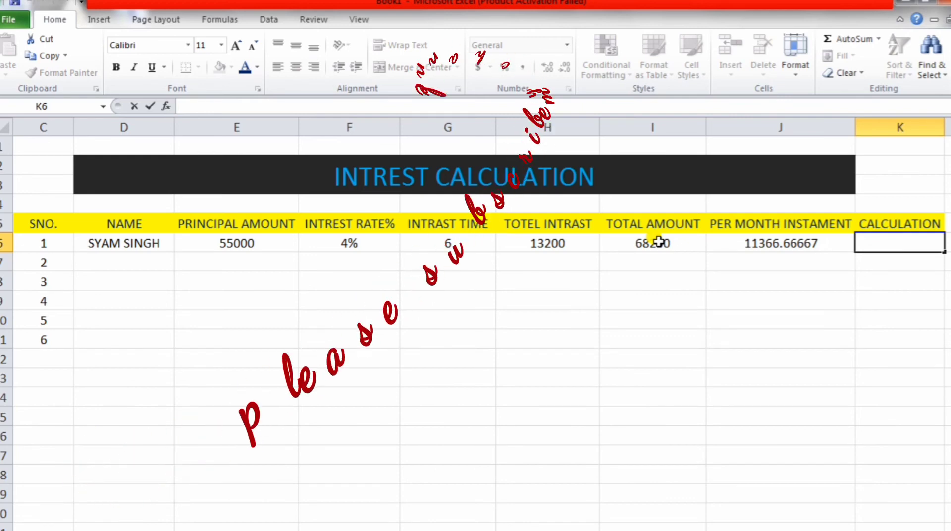
pyautogui.write('=')
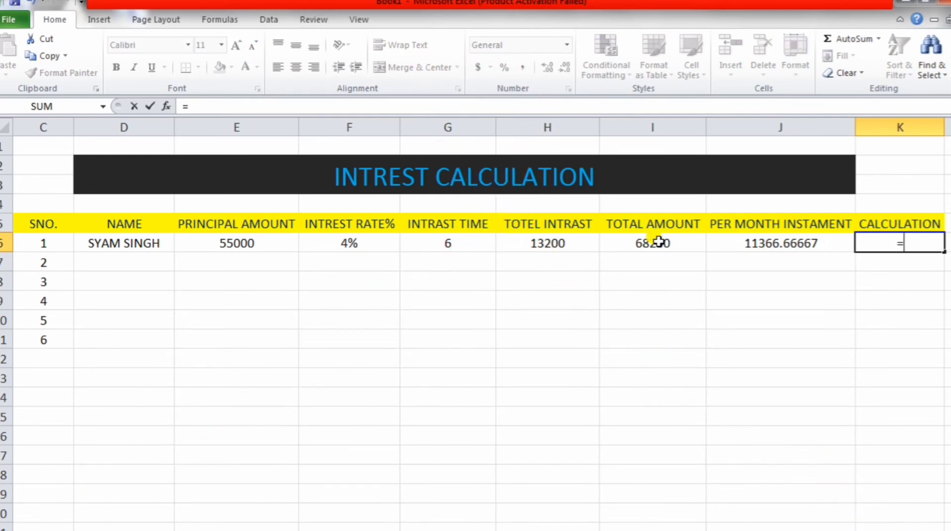
pyautogui.write('(')
pyautogui.click(453, 245)
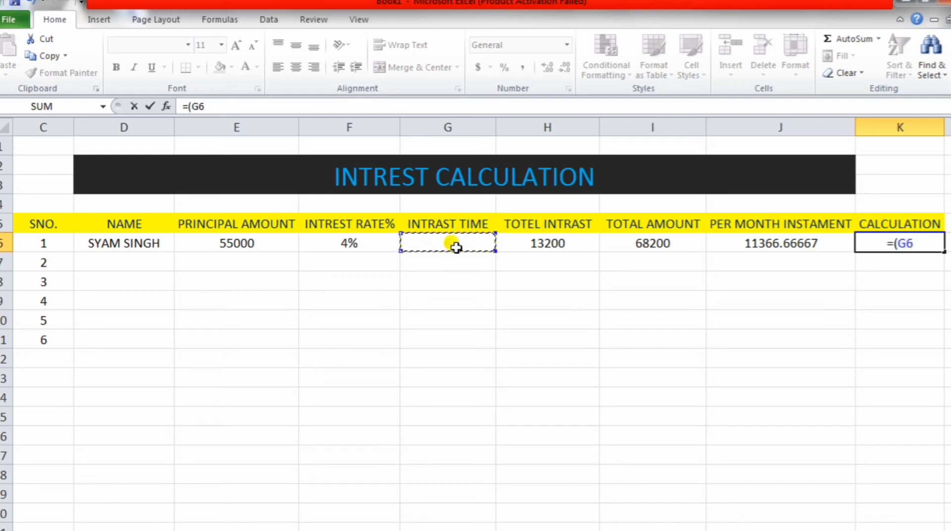
pyautogui.write('*')
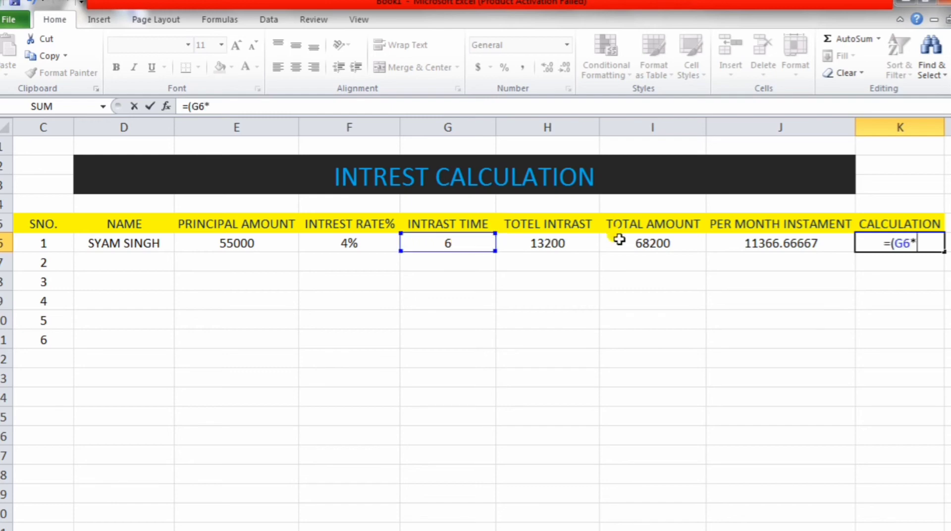
pyautogui.click(772, 245)
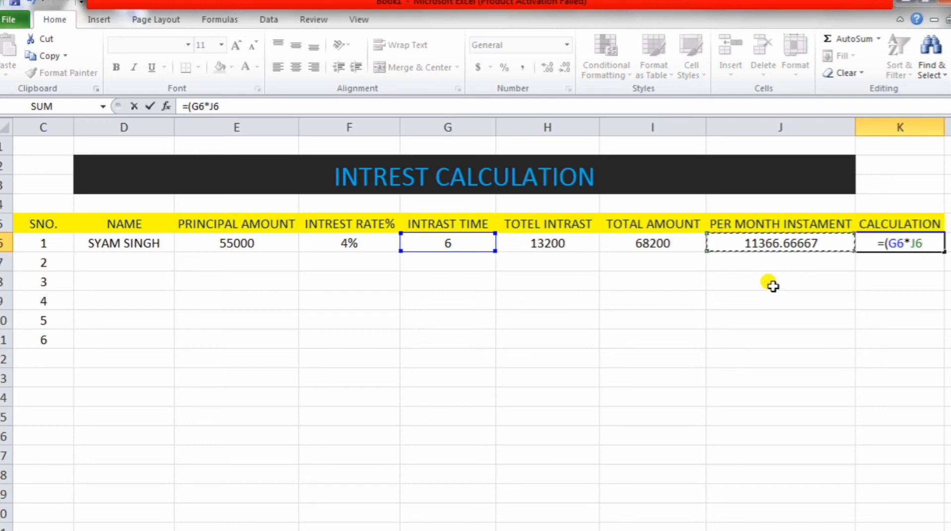
pyautogui.write(')')
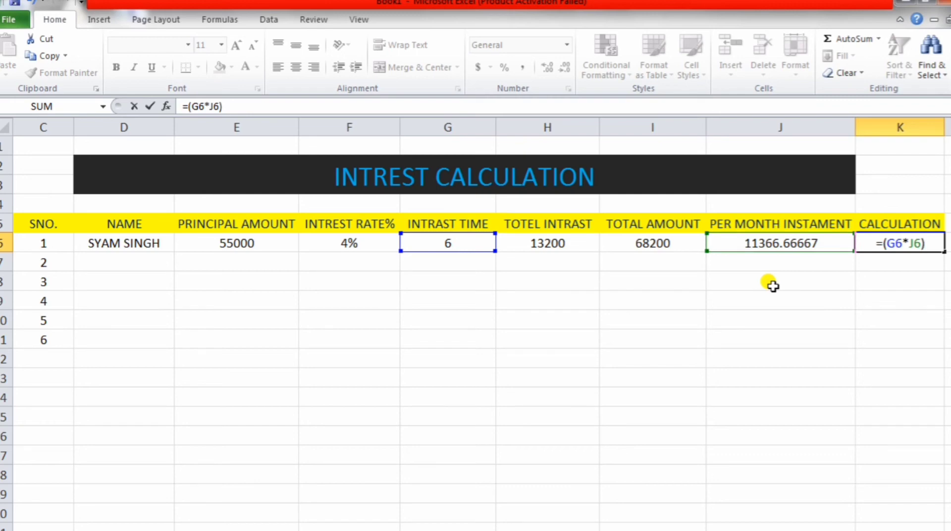
pyautogui.press('Return')
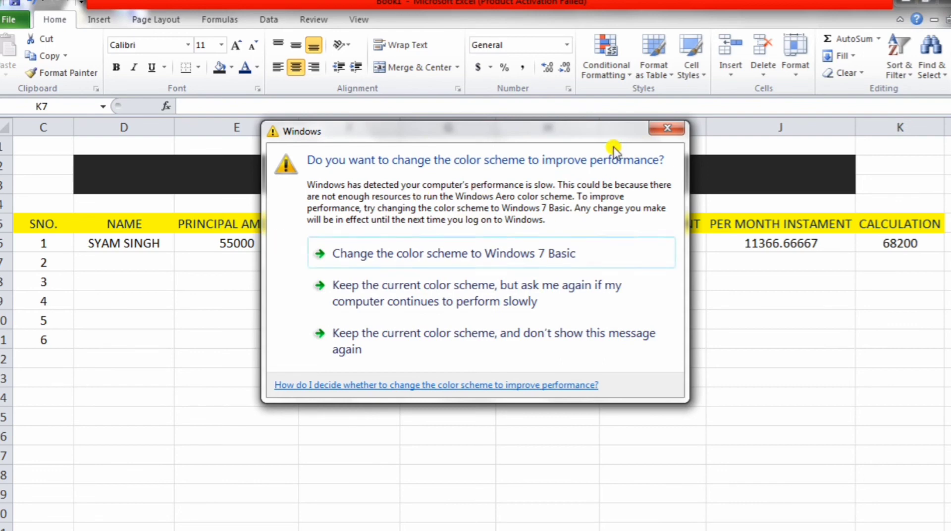
pyautogui.click(665, 127)
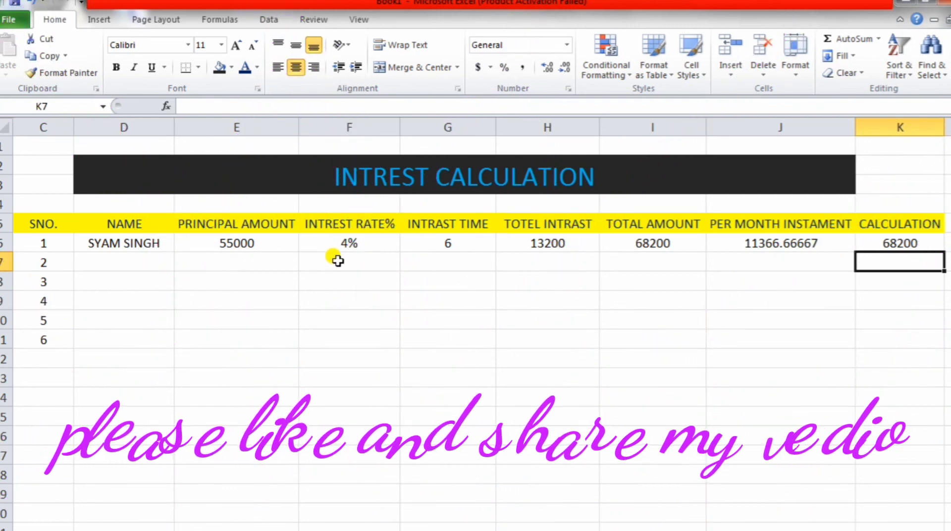
# Step: Enter the second borrower's name, principal 1000, rate 9 and time 3 in row 7
pyautogui.click(133, 265)
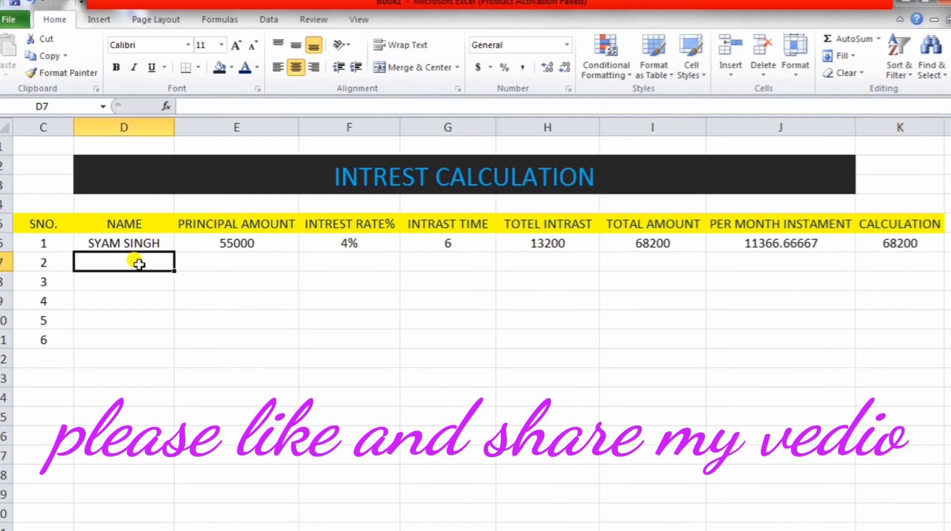
pyautogui.write('GIR')
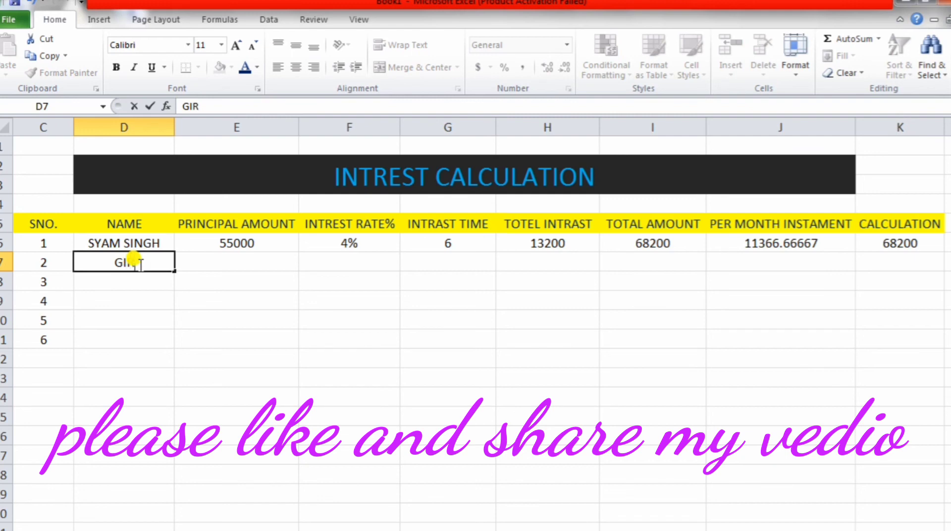
pyautogui.write('DHAR')
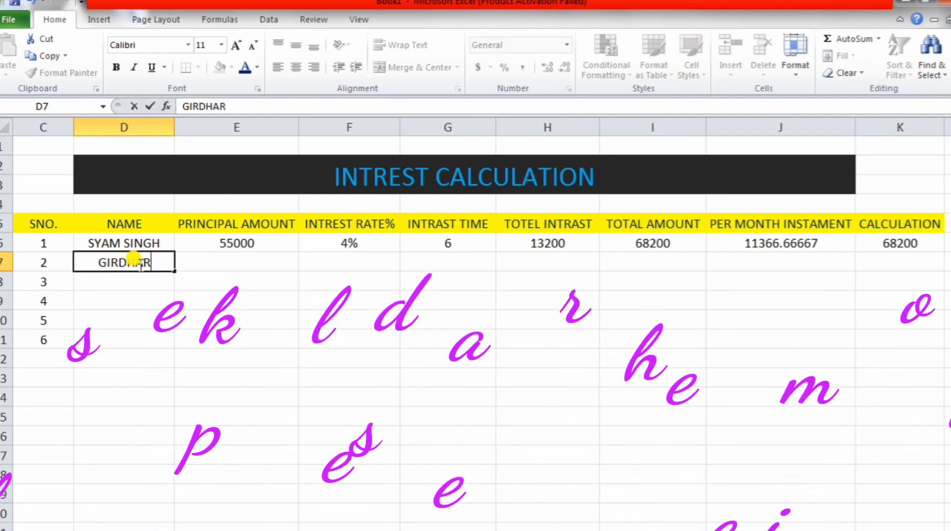
pyautogui.write('I')
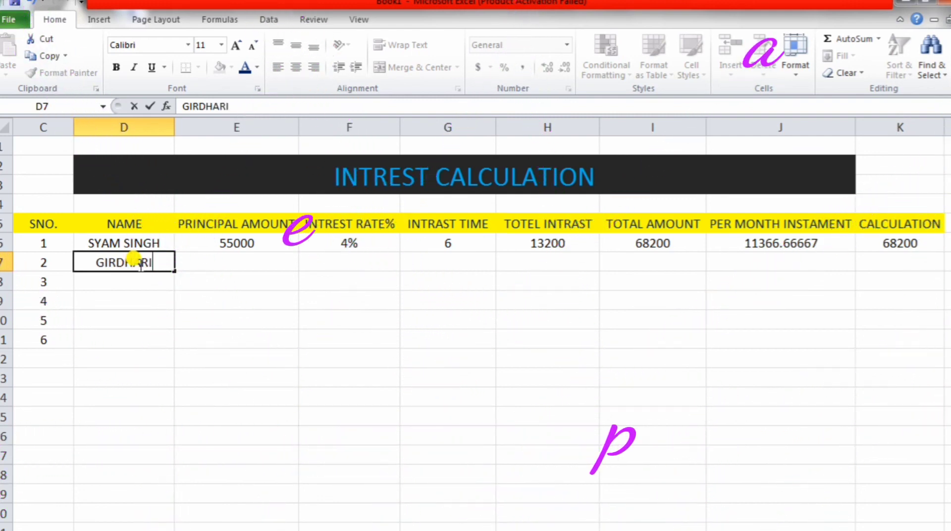
pyautogui.click(242, 262)
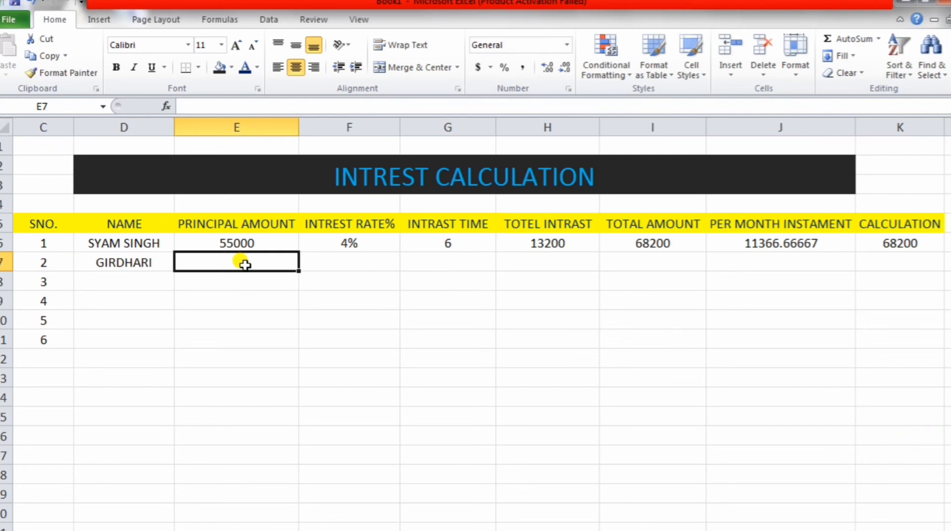
pyautogui.write('1000')
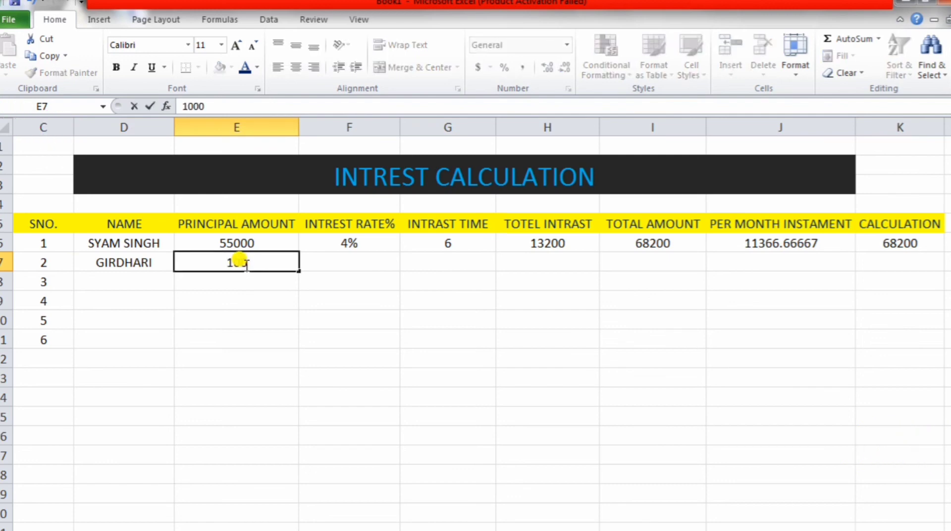
pyautogui.click(347, 256)
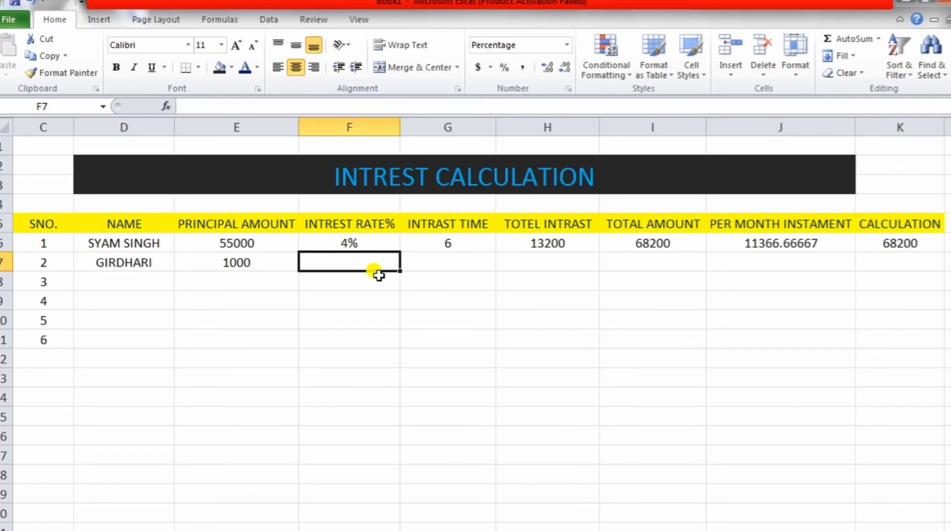
pyautogui.write('9')
pyautogui.click(438, 264)
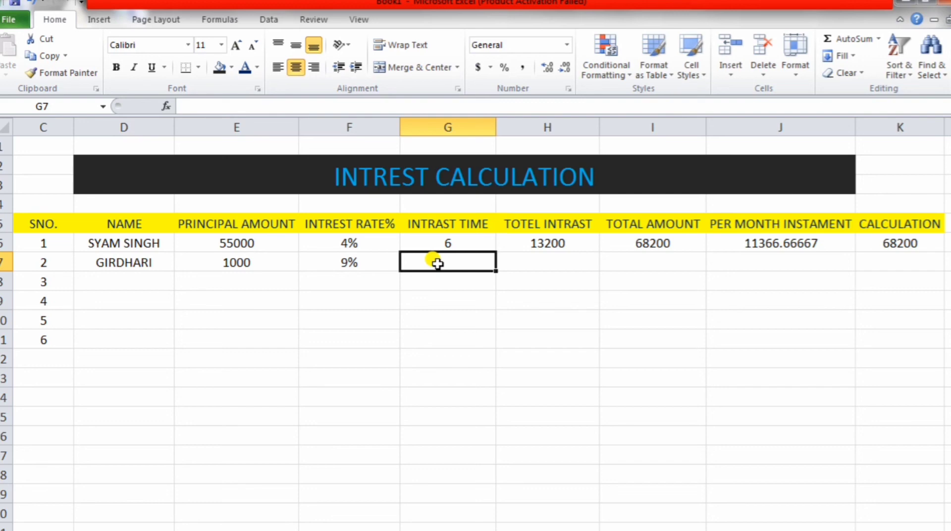
pyautogui.write('3')
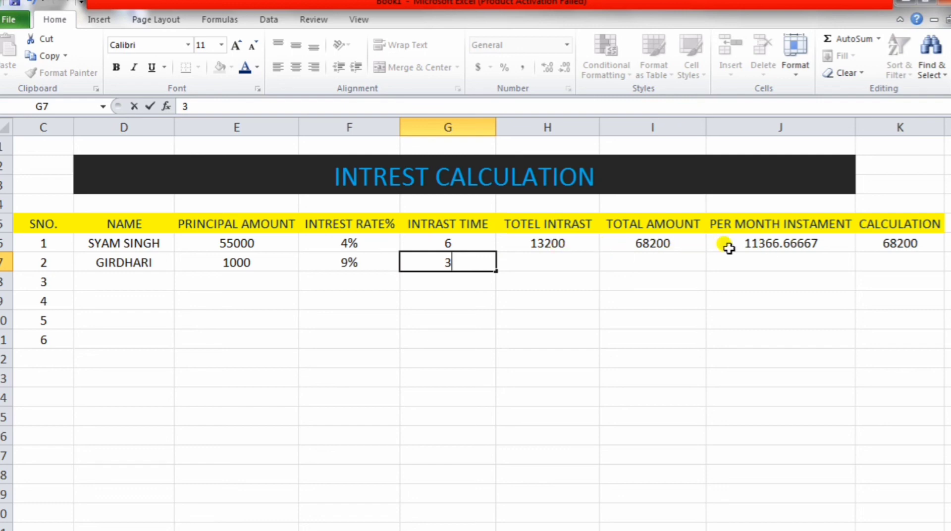
# Step: Fill the total interest and total amount formulas down to row 7, giving 270 and 1270
pyautogui.click(567, 243)
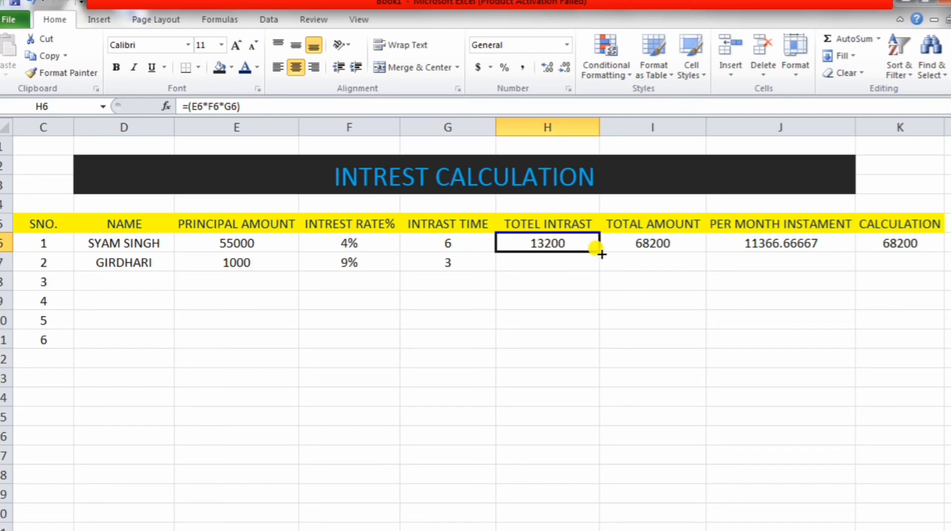
pyautogui.moveTo(599, 252); pyautogui.dragTo(600, 272)
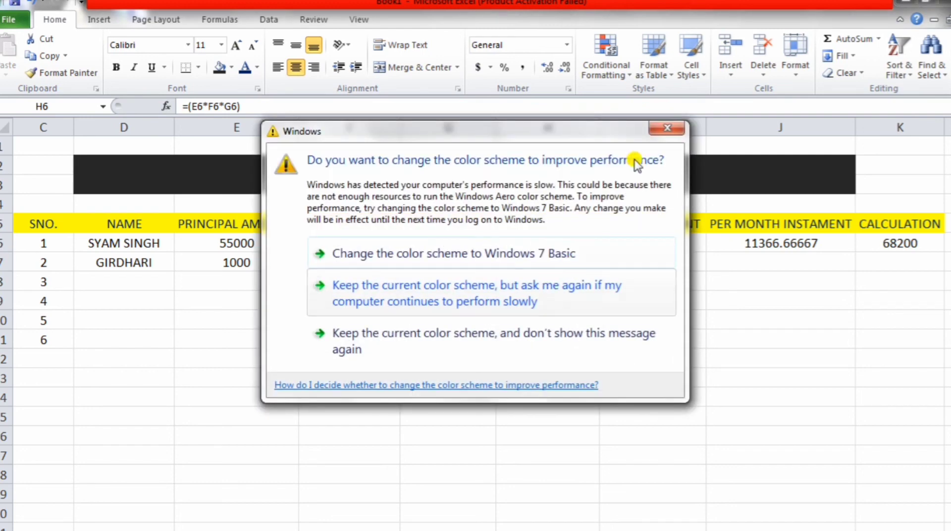
pyautogui.click(651, 130)
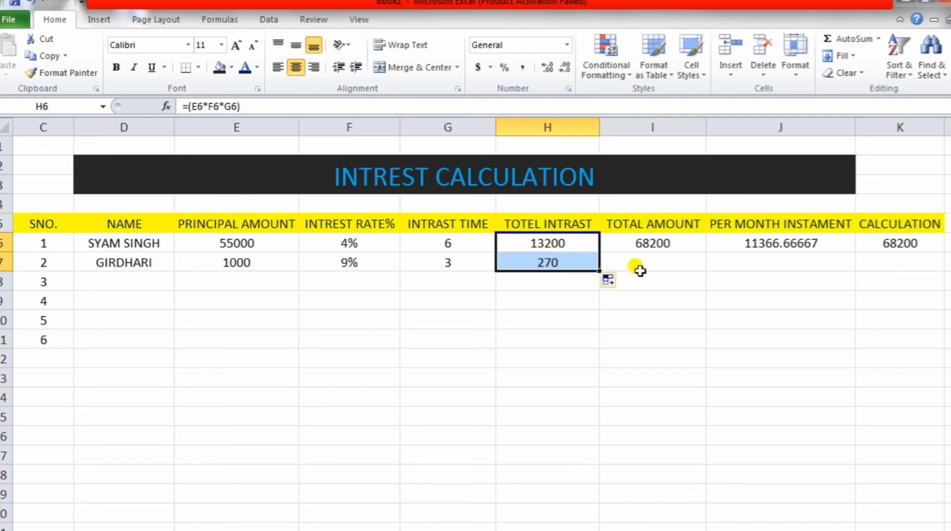
pyautogui.click(672, 242)
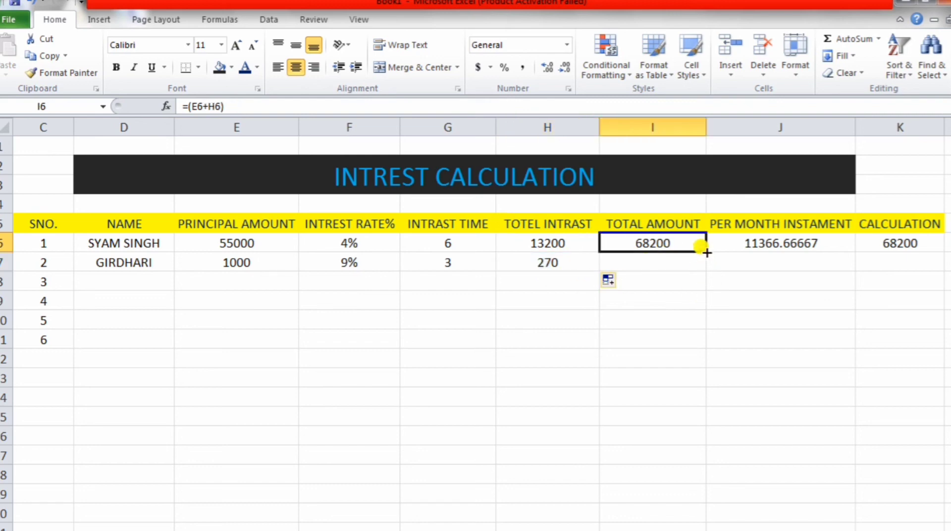
pyautogui.moveTo(706, 252); pyautogui.dragTo(703, 270)
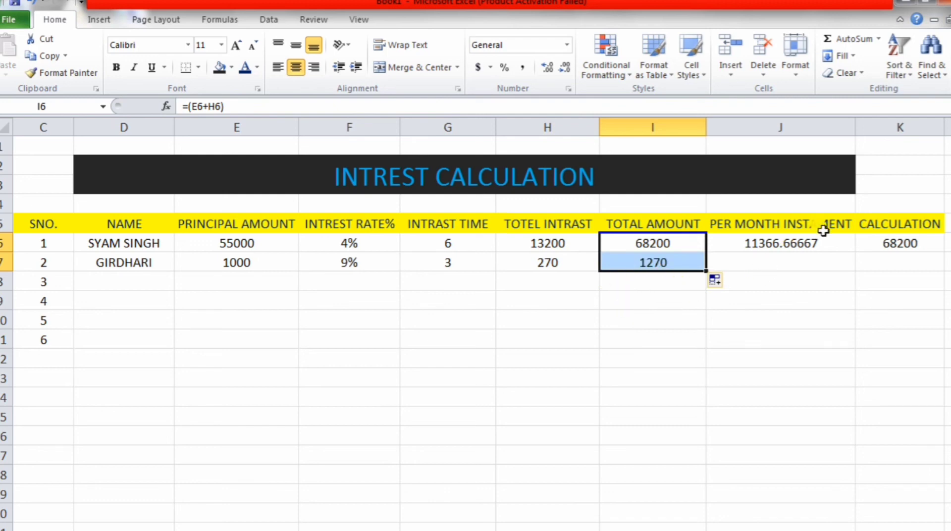
# Step: Fill the instalment and calculation formulas down to row 7, giving 423.3333333 and 1270
pyautogui.click(788, 243)
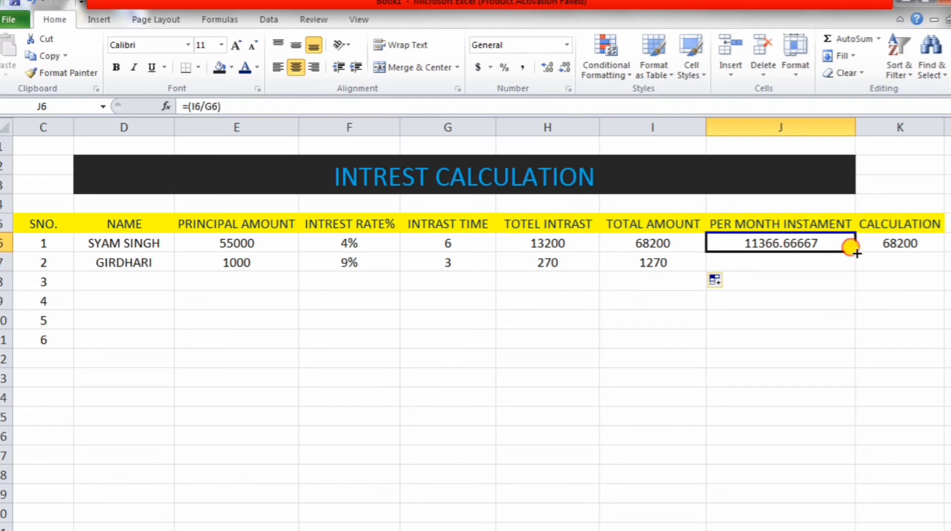
pyautogui.moveTo(855, 252); pyautogui.dragTo(854, 270)
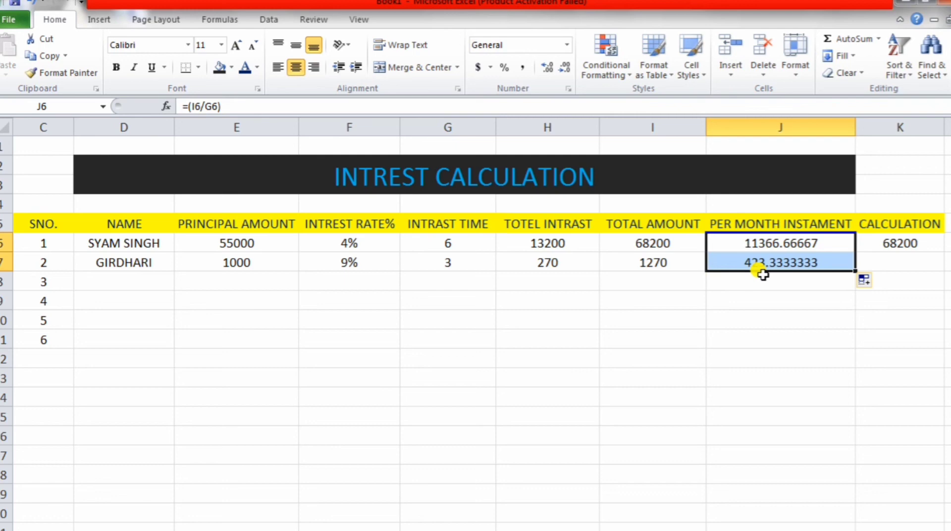
pyautogui.click(870, 260)
pyautogui.click(929, 241)
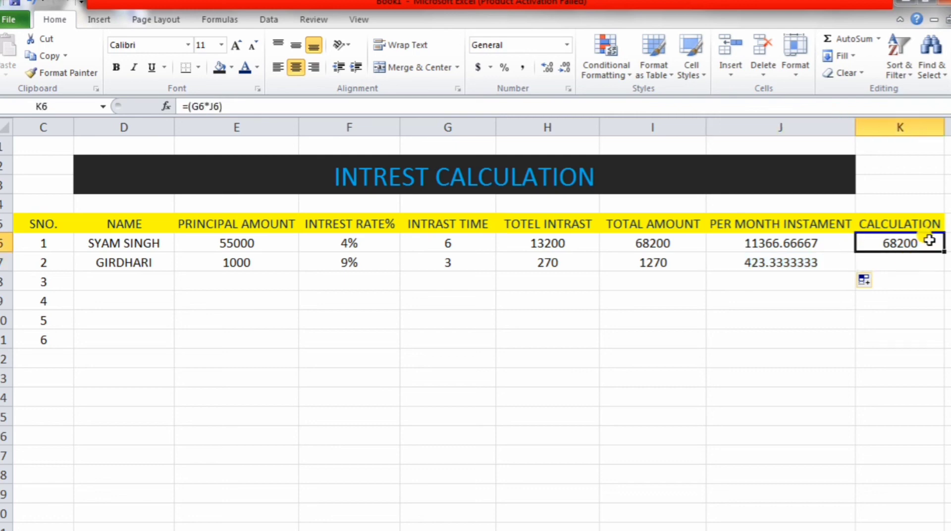
pyautogui.moveTo(942, 251); pyautogui.dragTo(942, 271)
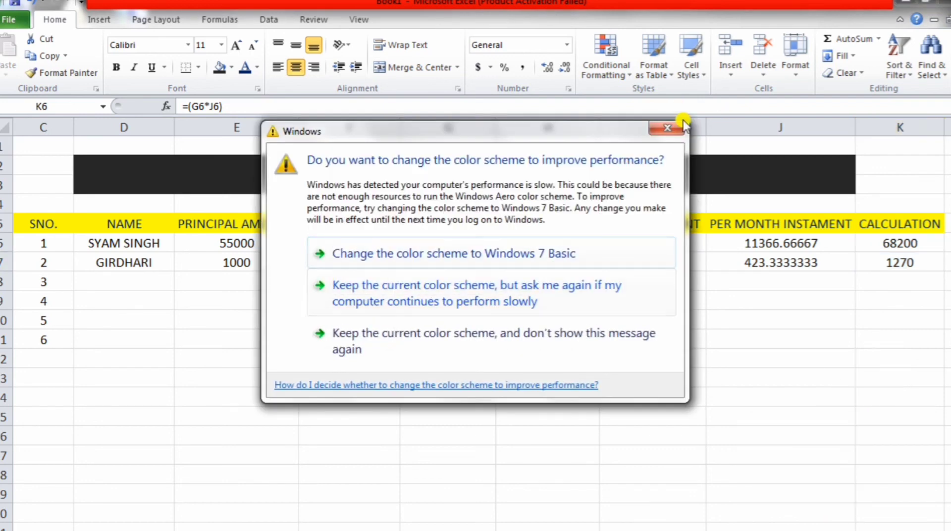
pyautogui.click(667, 128)
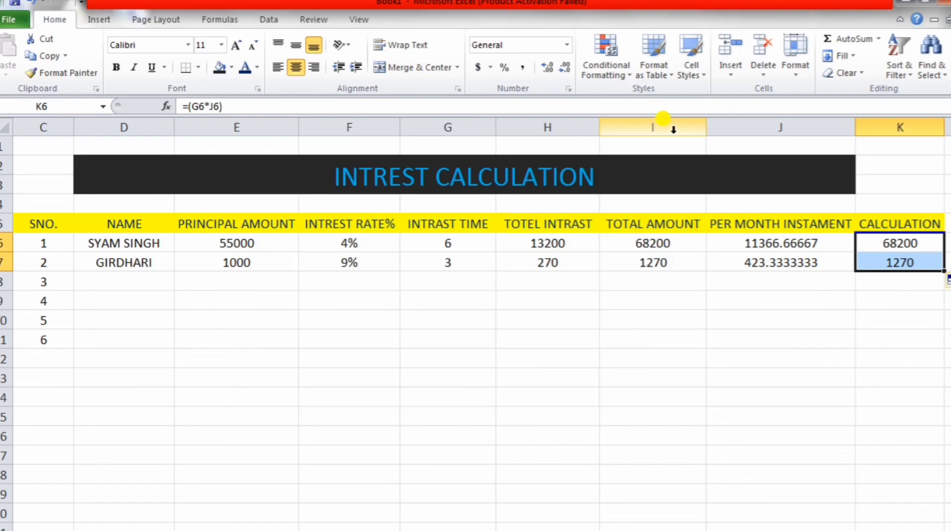